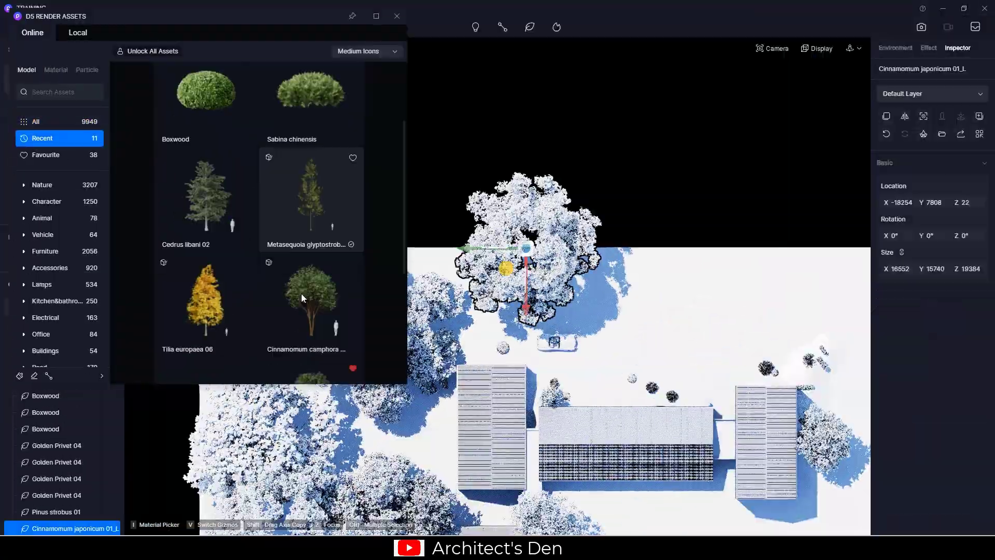
Place a Cinnamomum camphora tree beside the barn house
left_click(311, 177)
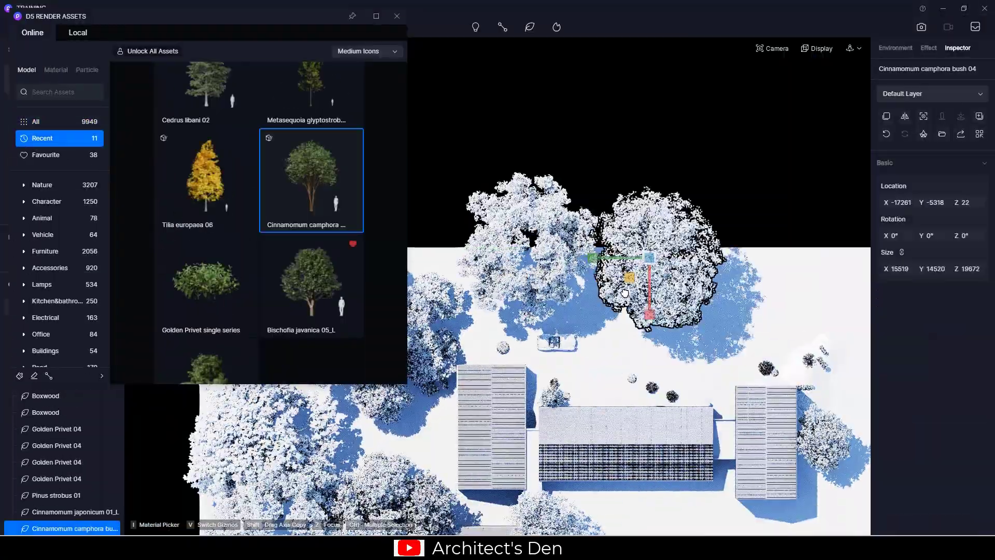
left_click(655, 324)
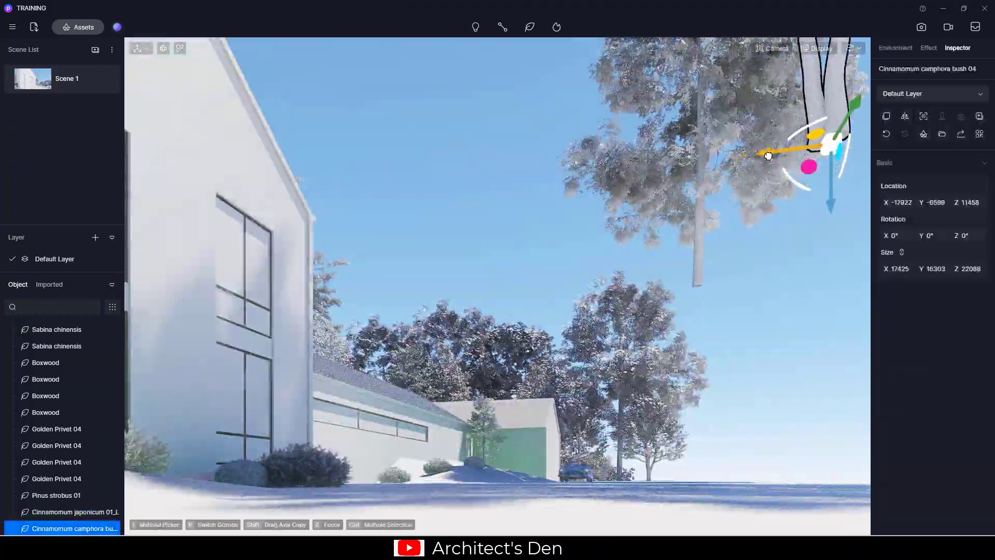
left_click(768, 155)
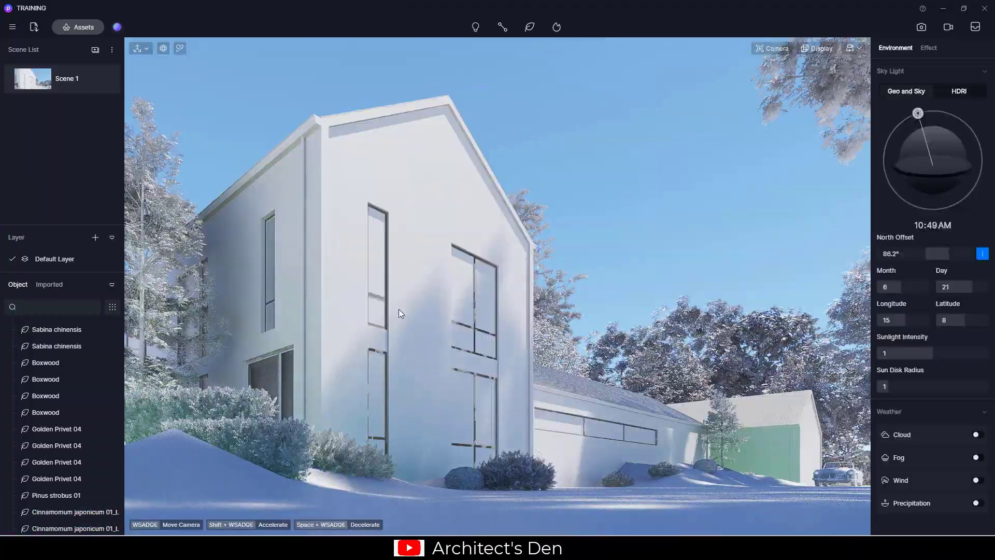
left_click(753, 124)
left_click(635, 255)
left_click(489, 295)
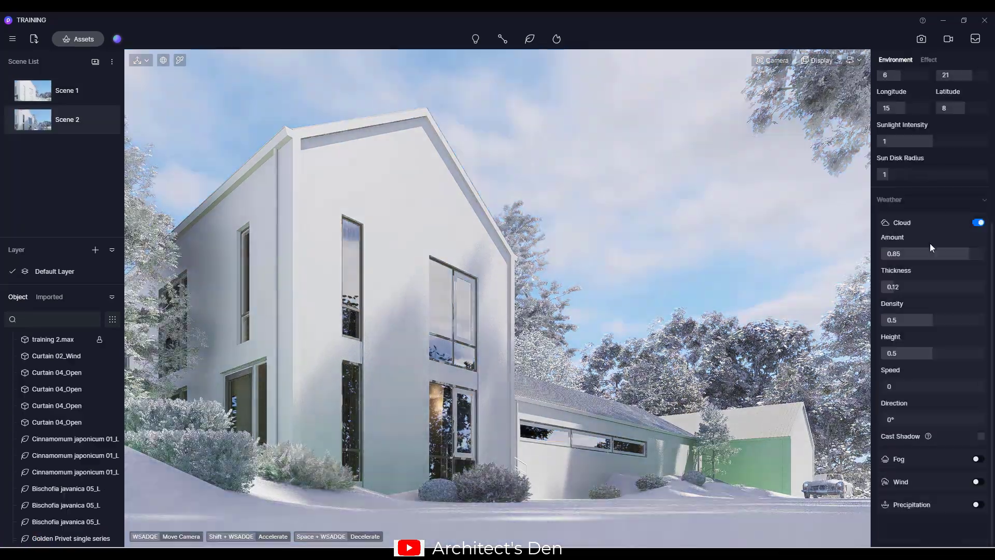
Tune the clouds: raise Amount, thin Thickness, and lower Density and Height
left_click_drag(932, 353, 889, 353)
left_click_drag(932, 319, 906, 320)
left_click_drag(895, 287, 893, 287)
left_click_drag(968, 254, 989, 257)
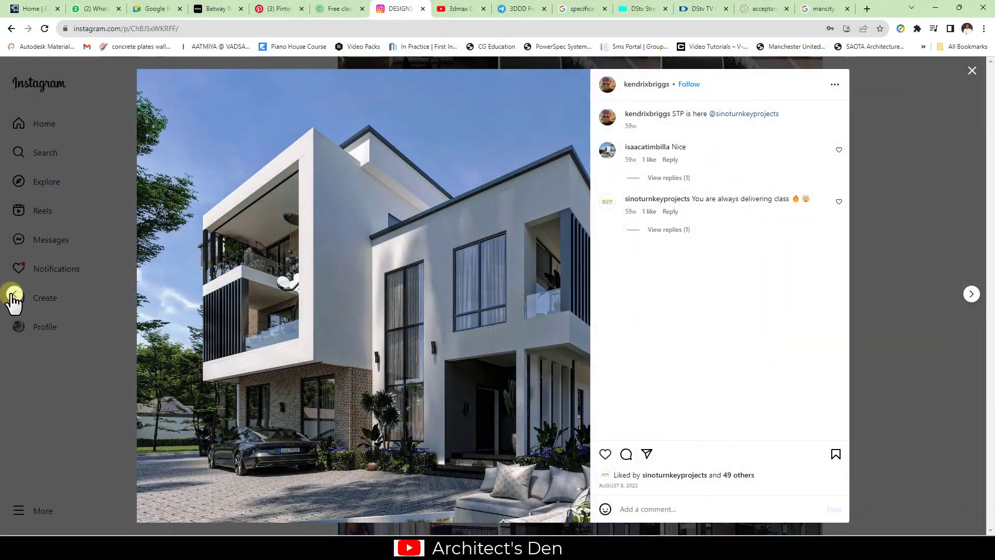
Advance two Instagram reference posts to the modern brick-and-white house render
key("Right")
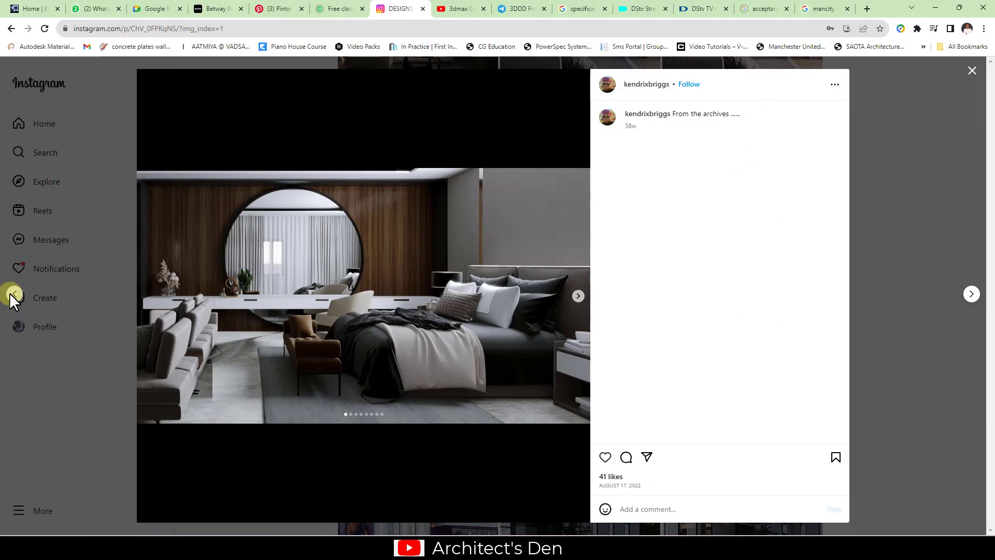
left_click(971, 295)
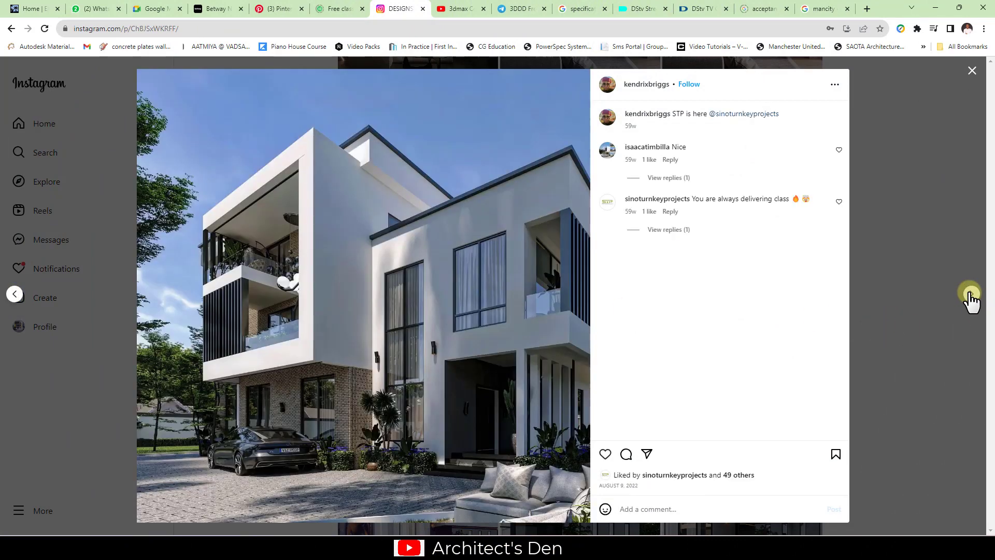
left_click(972, 295)
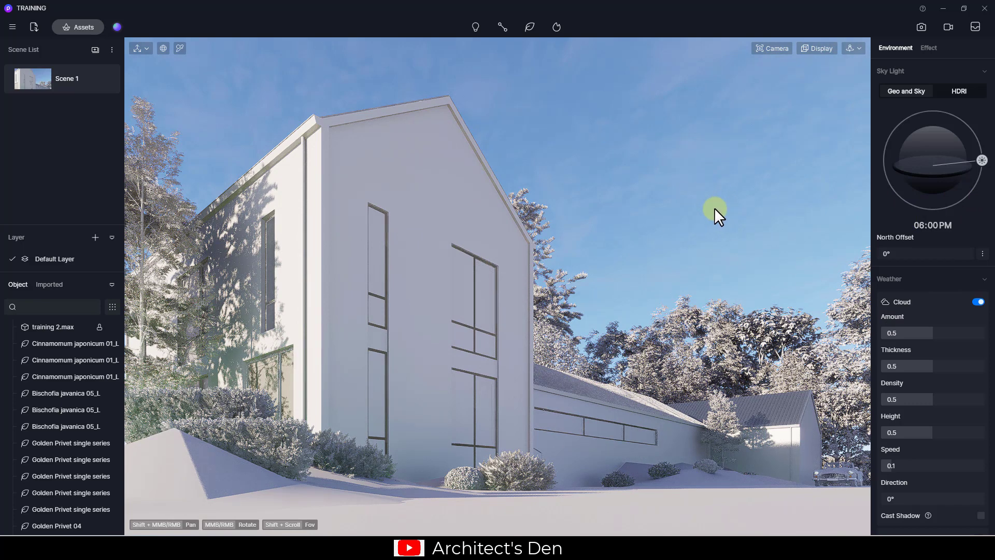
Try HDRI, then return to Geo and Sky with the sun at 01:04 PM
left_click(955, 91)
left_click(915, 92)
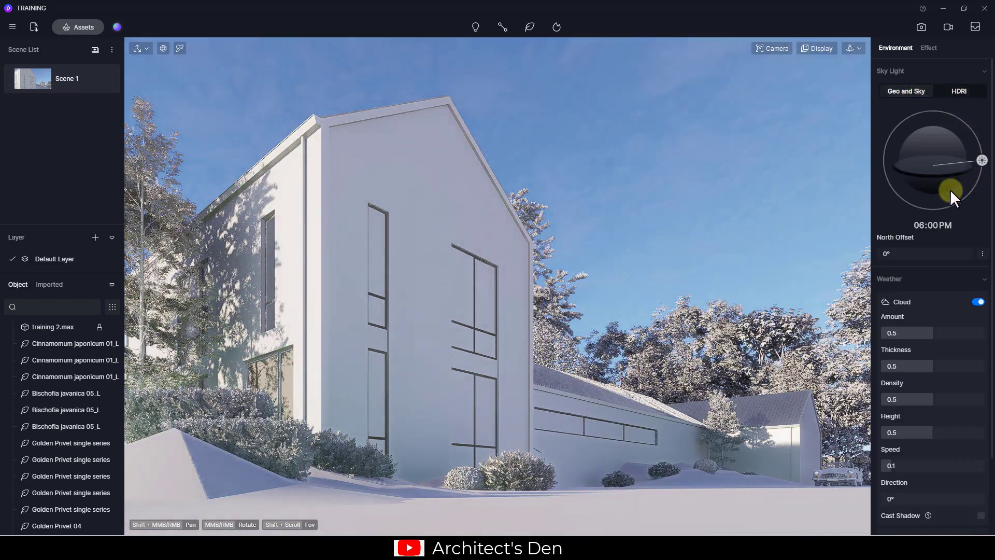
left_click_drag(983, 155, 932, 109)
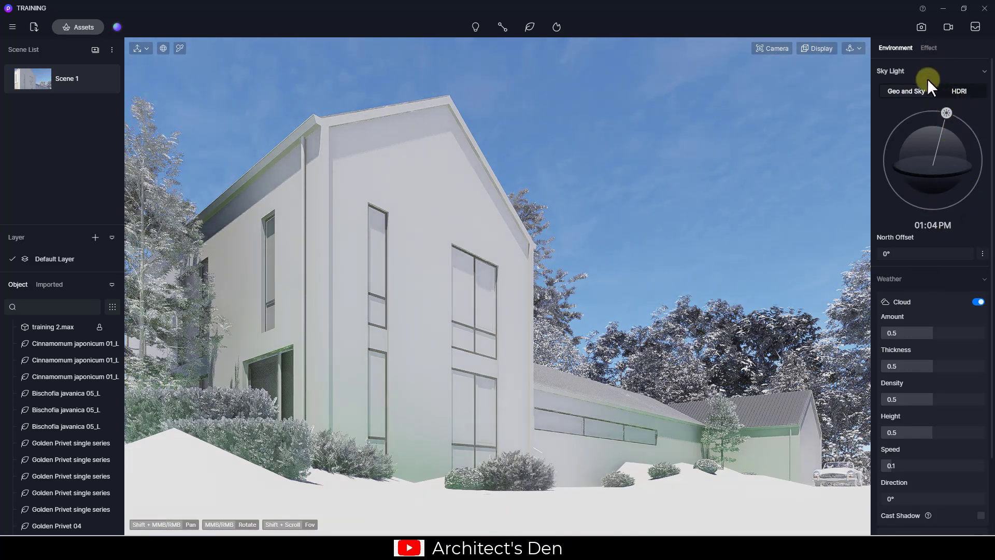
left_click(926, 48)
Turn off automatic exposure and set Bloom to 0
left_click(979, 203)
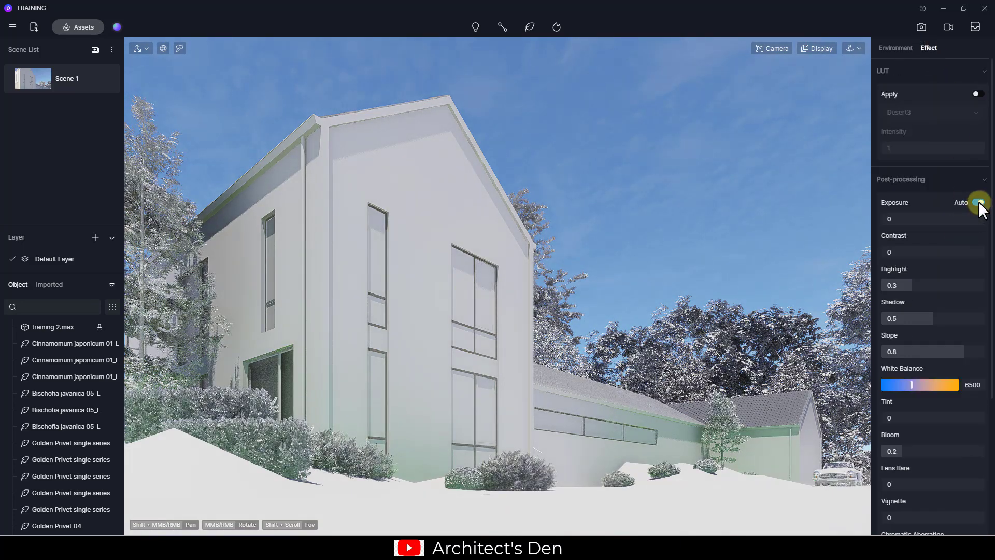
left_click(979, 202)
left_click(804, 48)
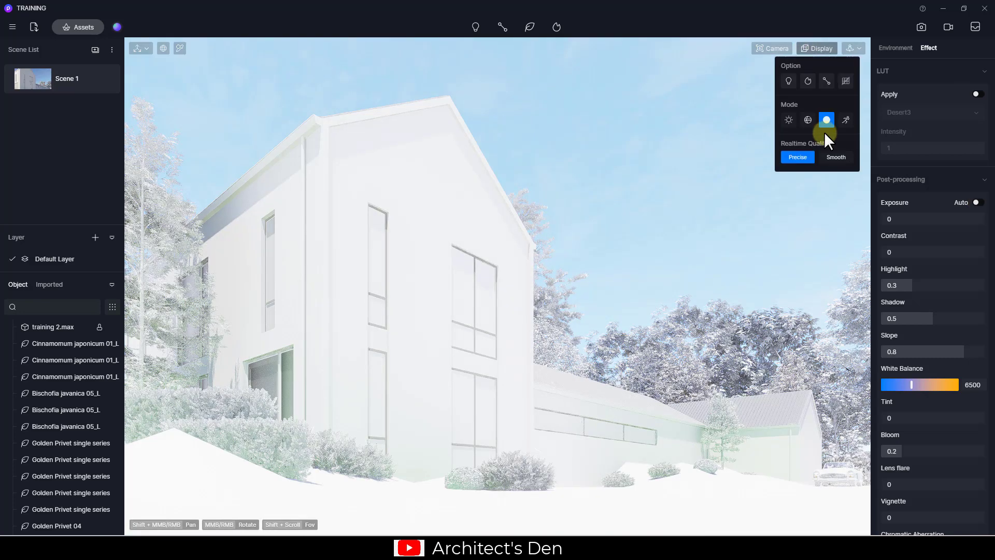
left_click(820, 49)
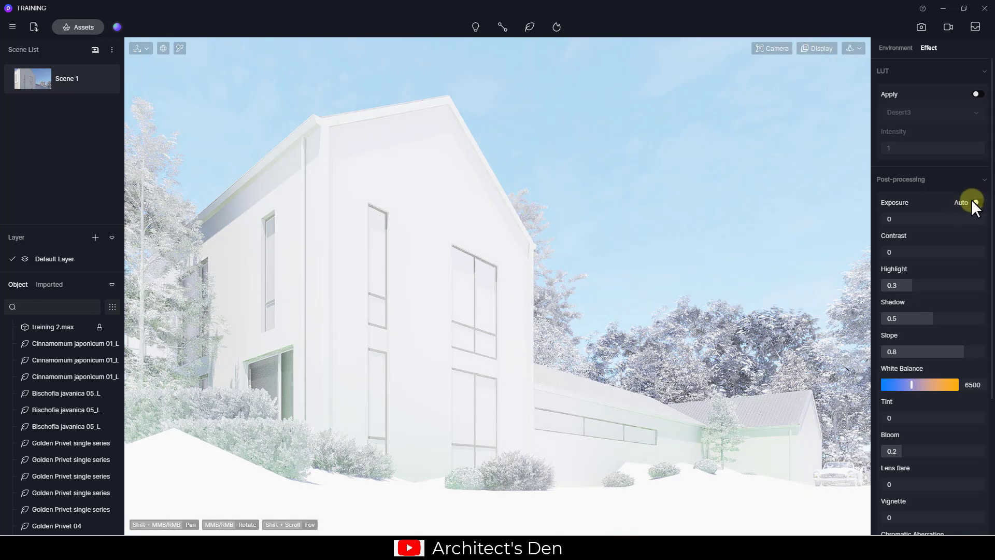
scroll(901, 443, "down", 1)
left_click_drag(900, 420, 878, 418)
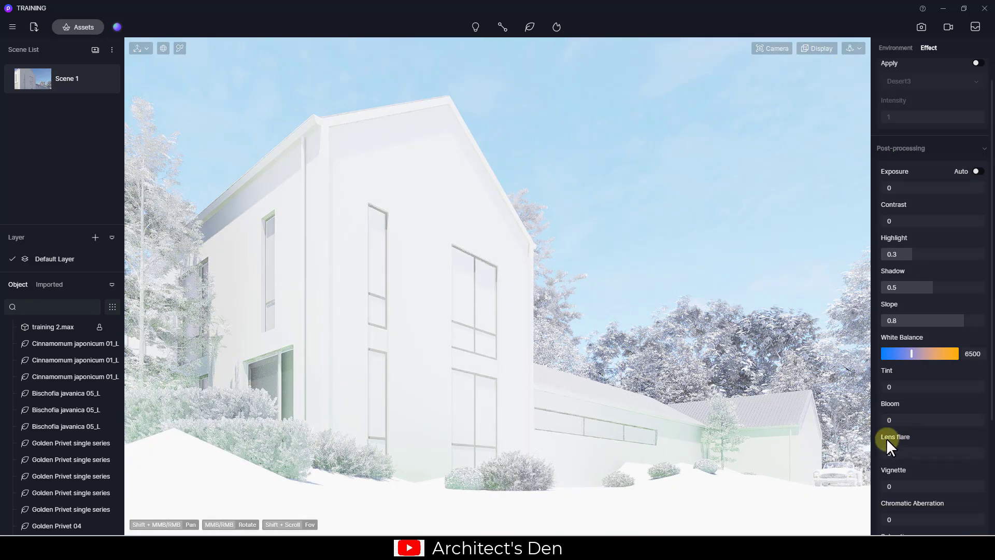
Darken the exposure to a night look, then restore it to daylight brightness
scroll(917, 432, "down", 4)
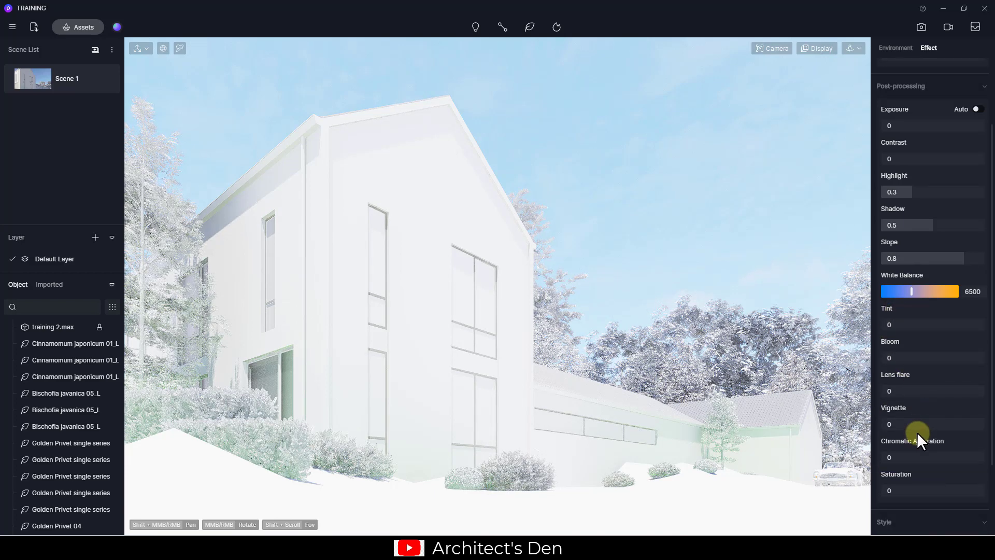
scroll(928, 450, "up", 2)
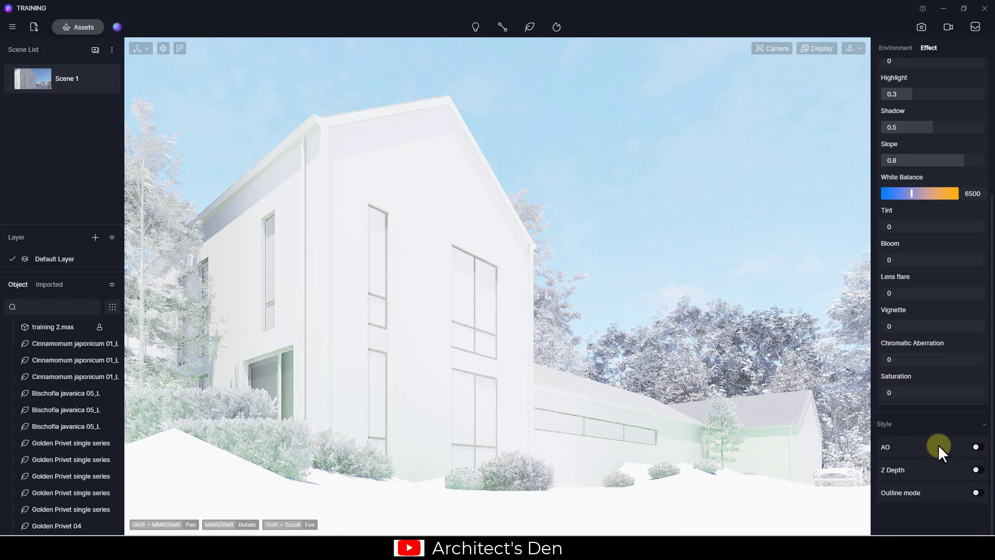
scroll(924, 339, "up", 2)
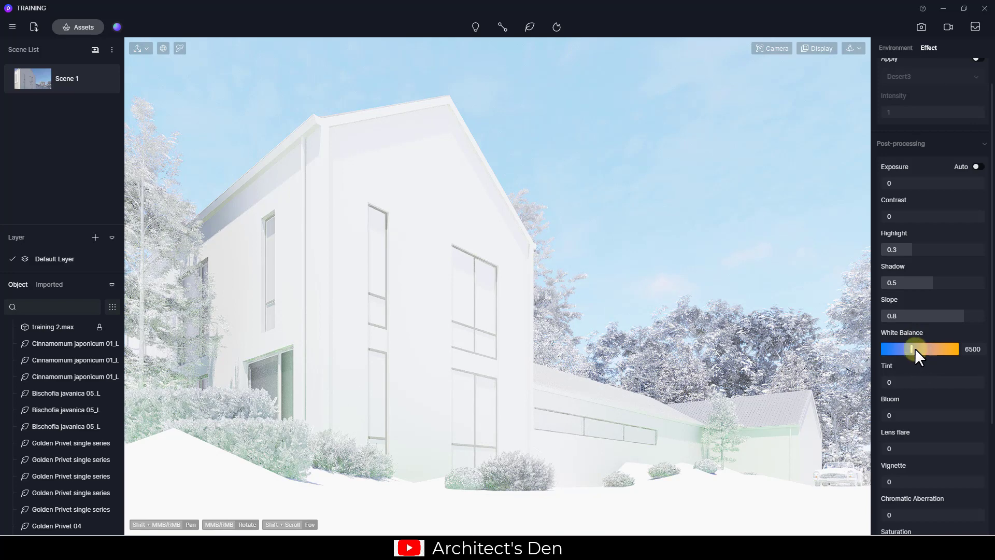
scroll(923, 325, "up", 1)
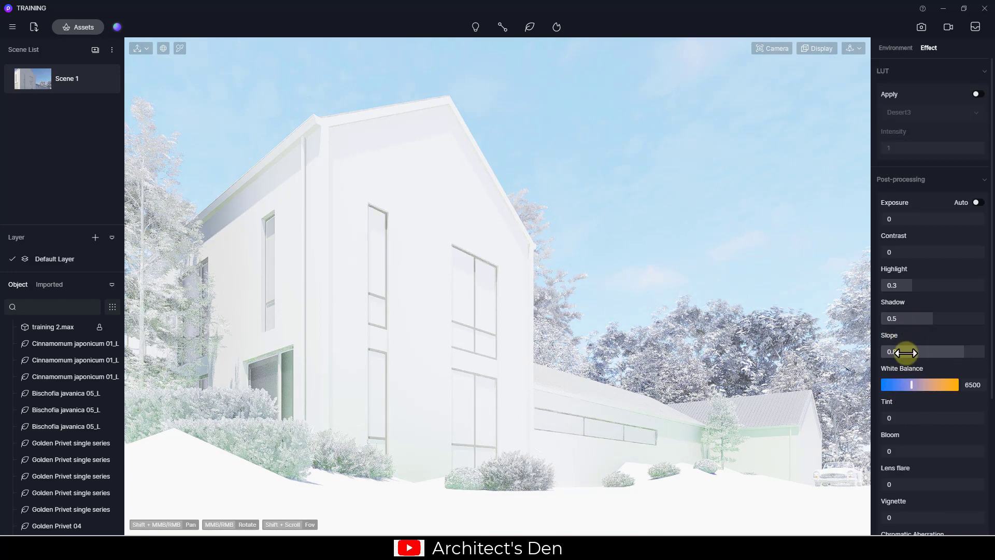
scroll(929, 321, "down", 7)
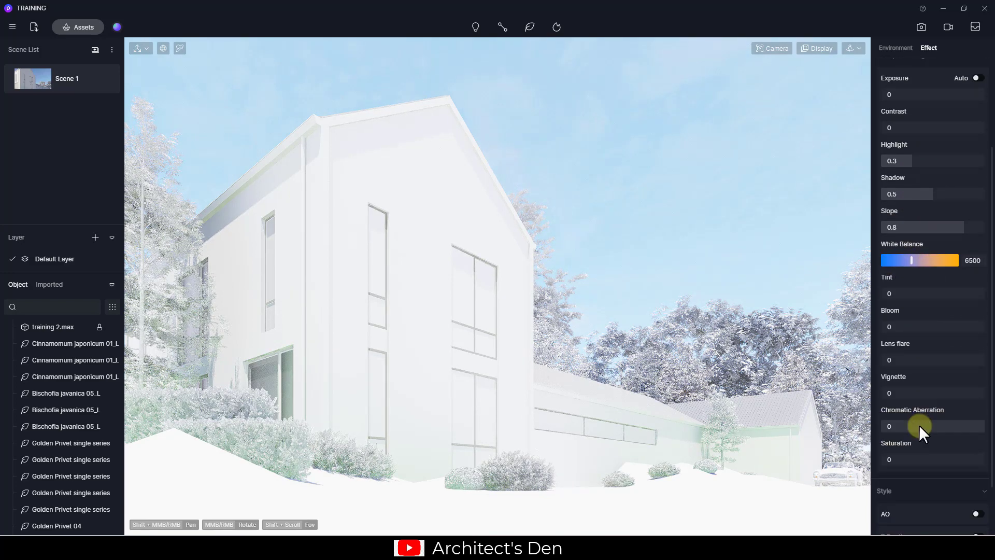
scroll(923, 441, "up", 5)
scroll(924, 413, "up", 2)
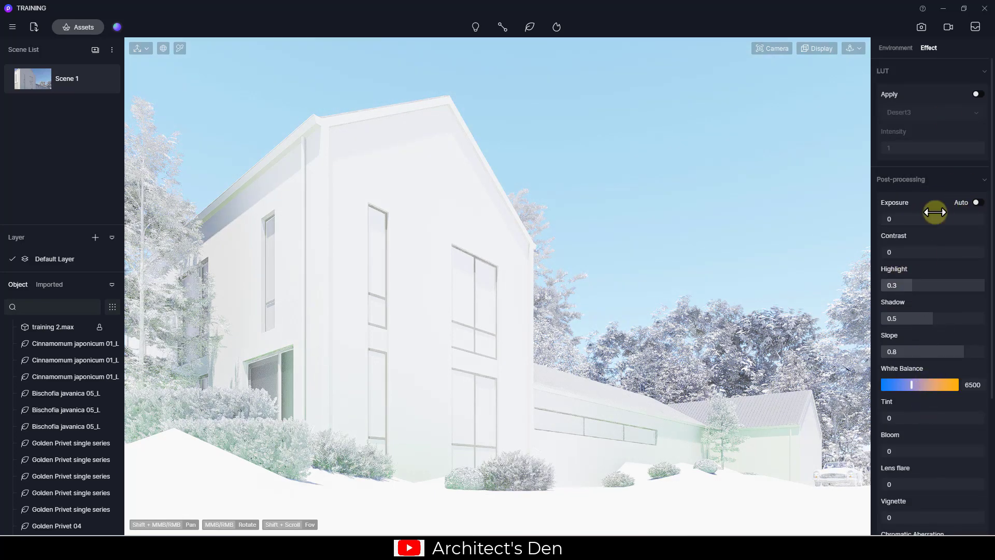
left_click_drag(895, 218, 902, 221)
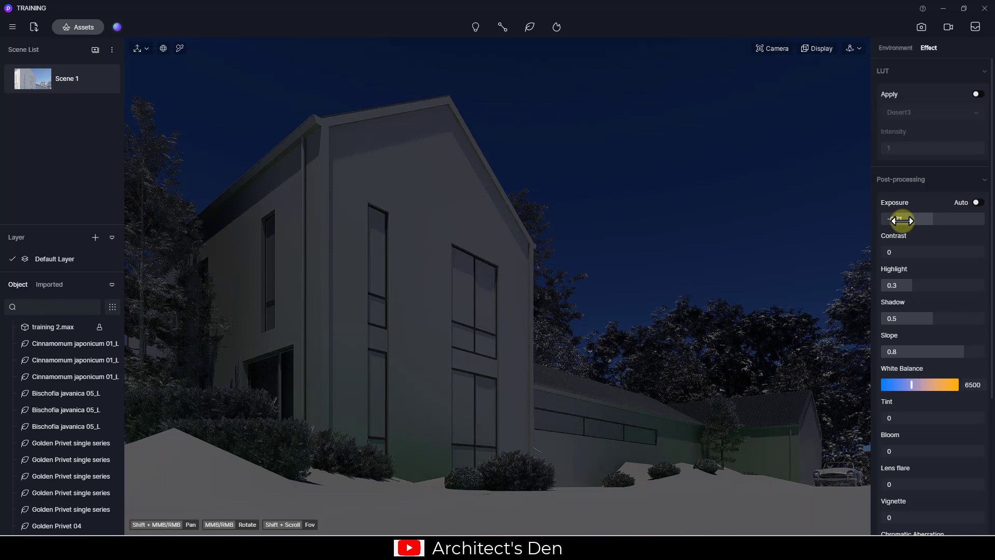
left_click_drag(902, 220, 928, 306)
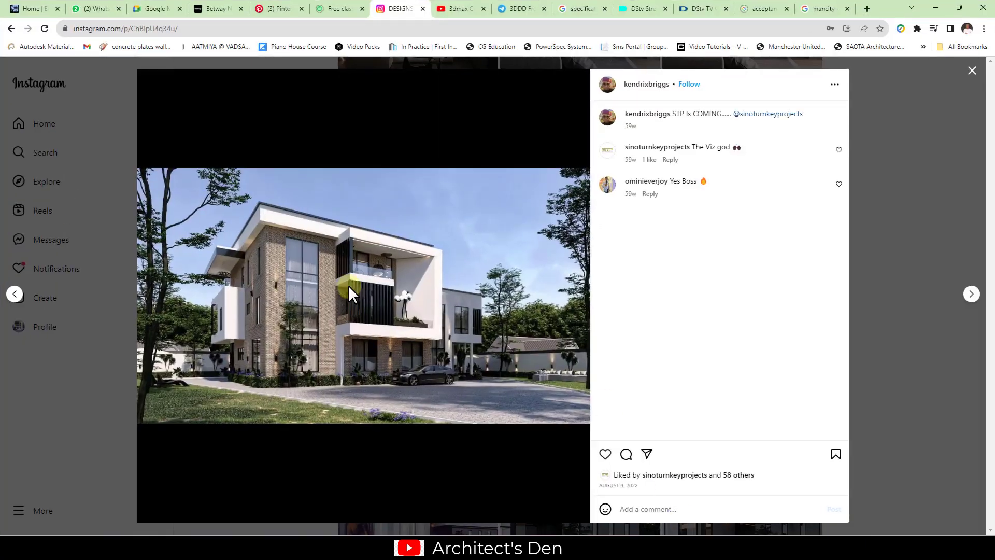
Review the 3dmax Corona barnhouse tutorial render, then minimize the browser
left_click(461, 9)
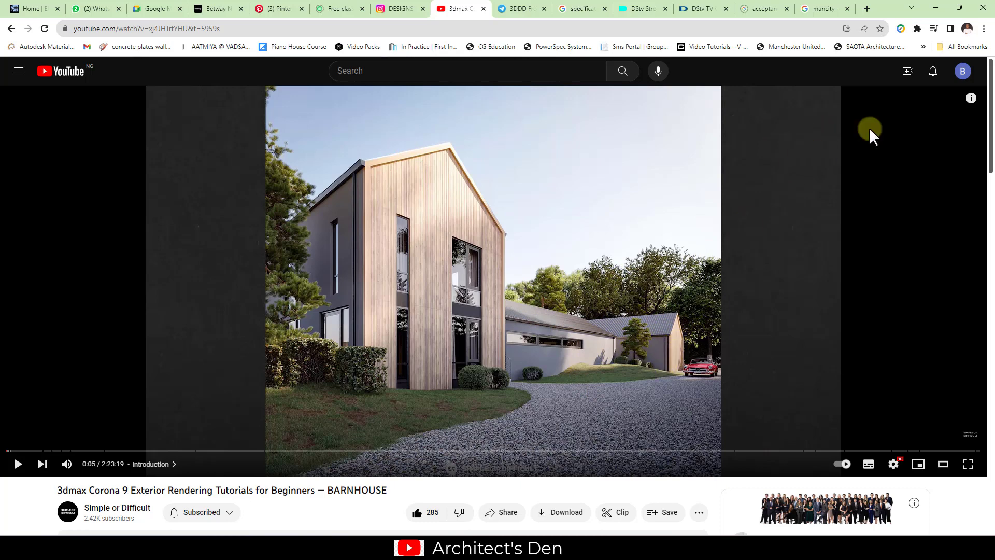
left_click(935, 8)
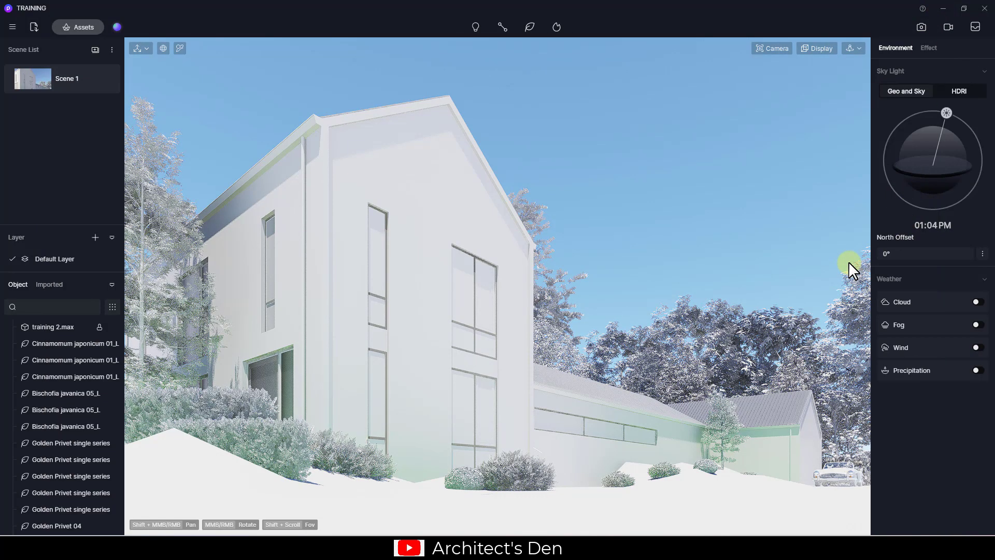
Set the sun to 10:49 AM with a 32.6° north offset and update Scene 1
mouse_move(947, 110)
left_mouse_down()
mouse_move(916, 122)
mouse_move(911, 141)
mouse_move(954, 137)
mouse_move(929, 110)
left_mouse_up()
left_click_drag(894, 254, 936, 249)
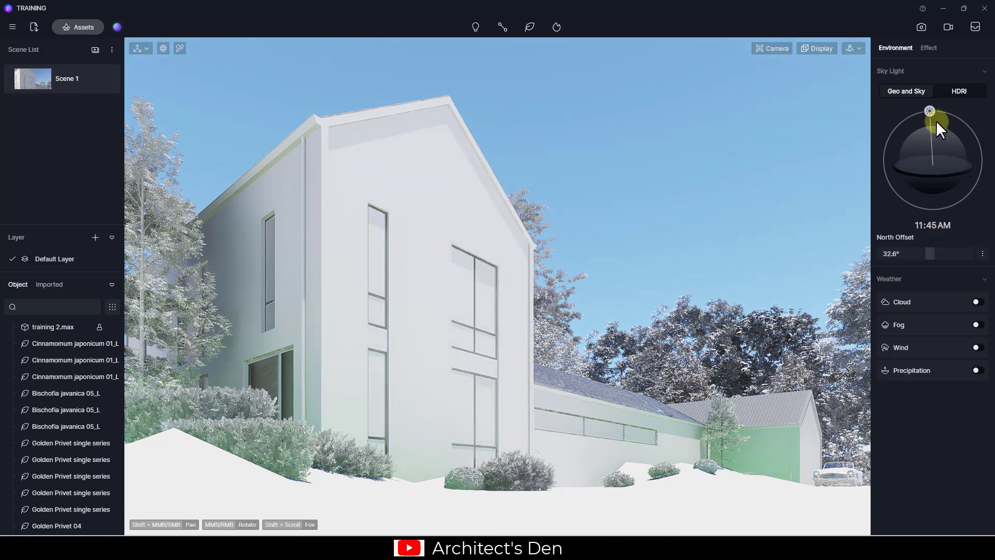
mouse_move(931, 111)
left_mouse_down()
mouse_move(946, 116)
mouse_move(908, 113)
mouse_move(916, 109)
left_mouse_up()
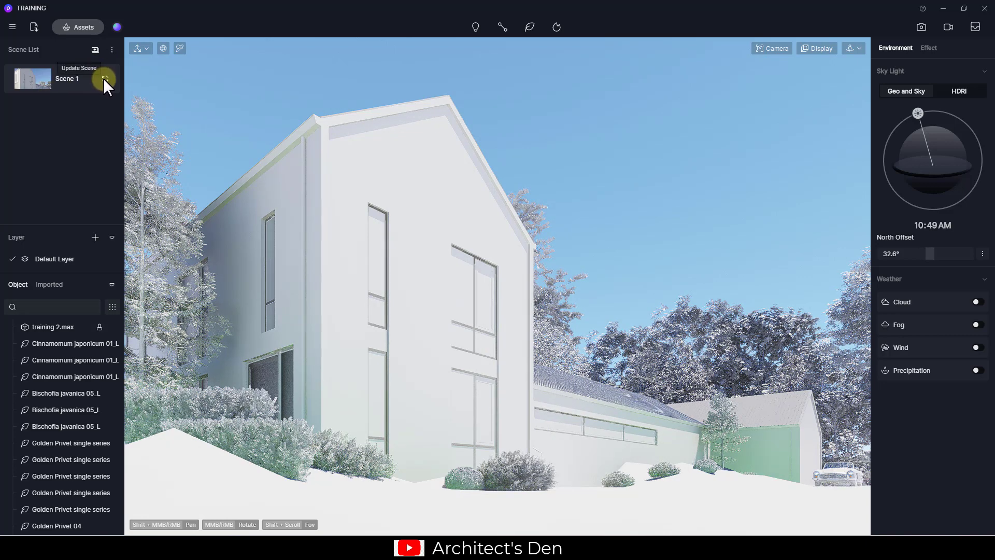
left_click(105, 78)
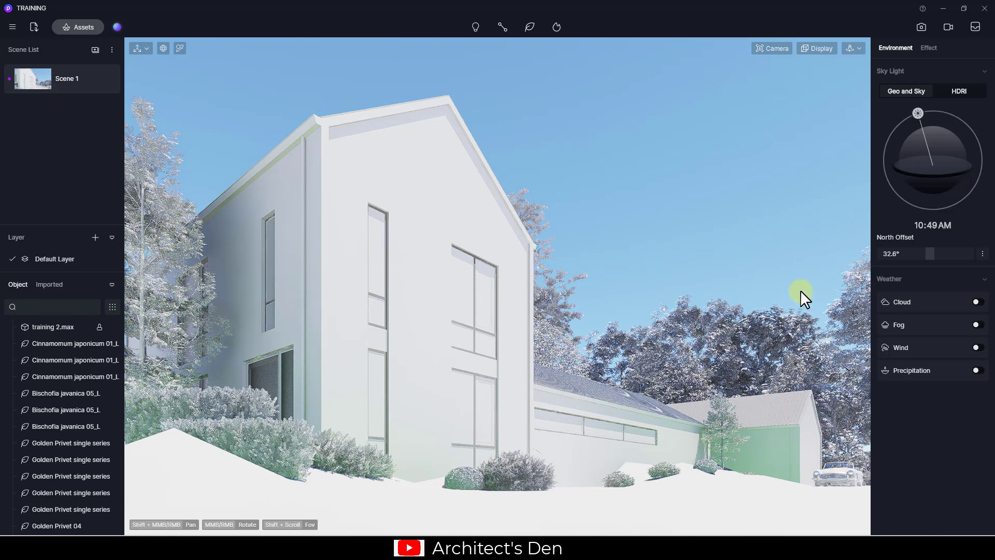
Enter longitude 15 and latitude 8, then rotate the north offset to 86.2°
left_click(982, 254)
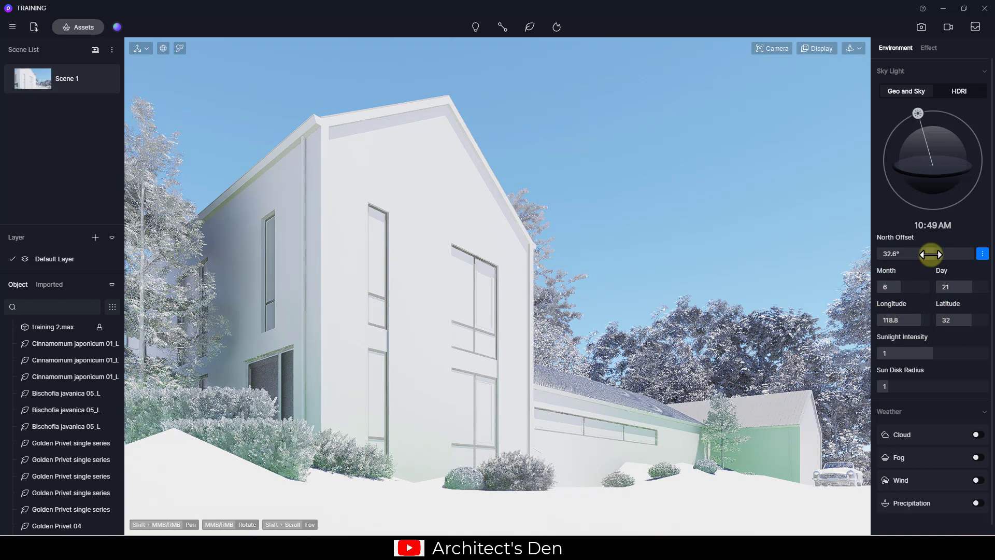
left_click(892, 321)
type("15")
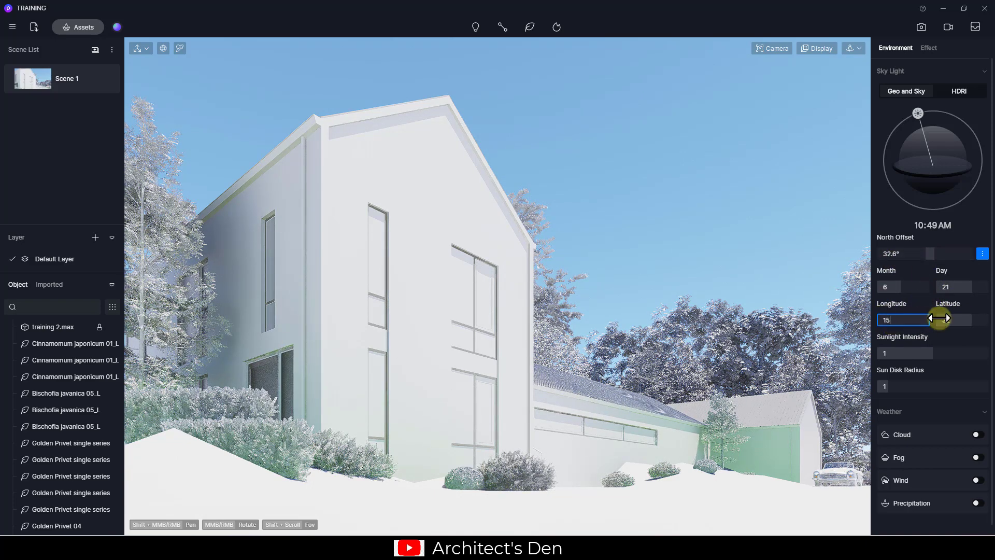
left_click(947, 320)
type("8")
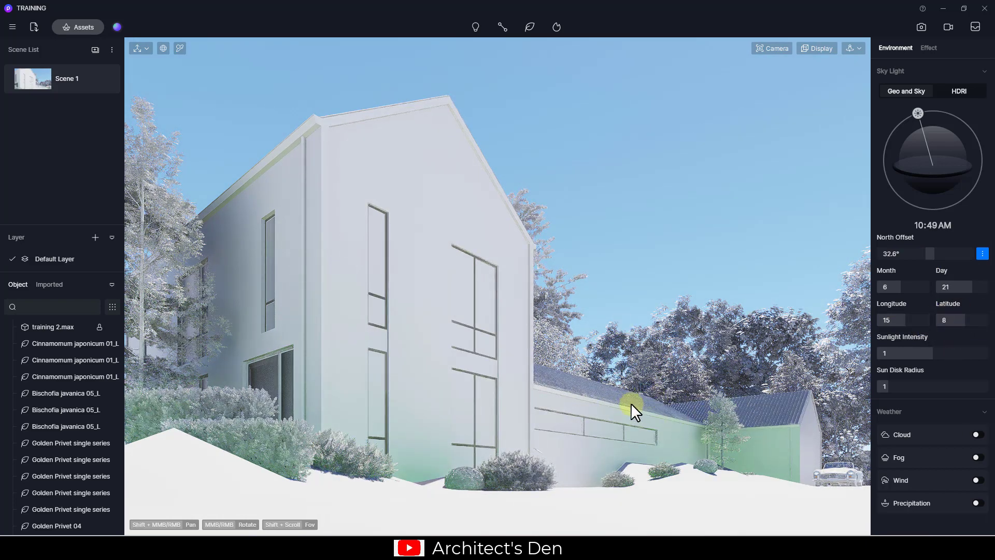
left_click(932, 253)
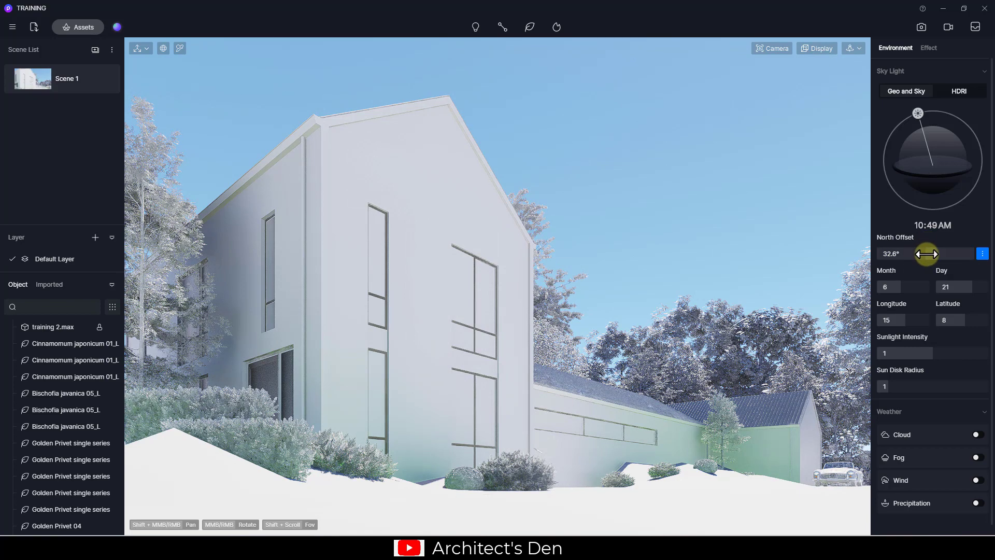
left_click_drag(924, 252, 949, 250)
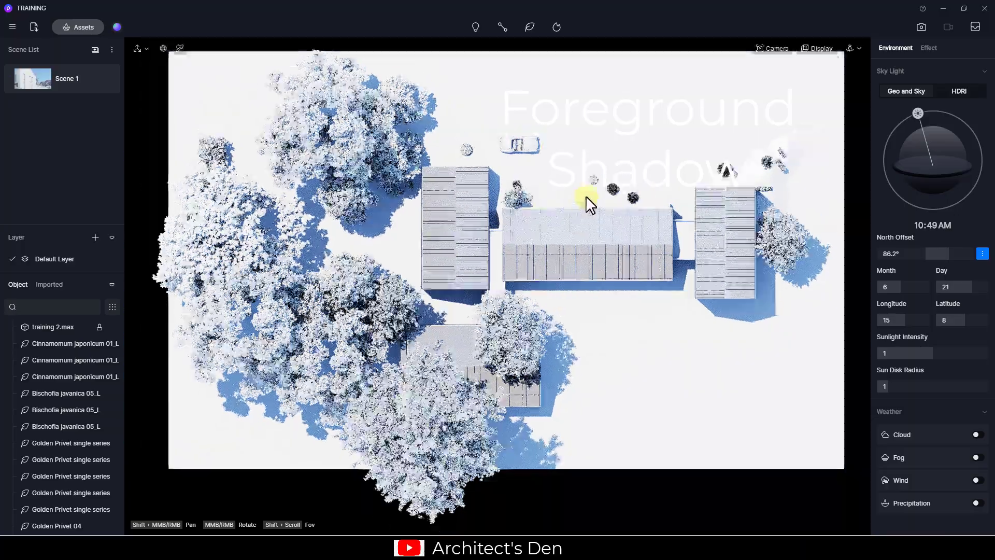
Pan the top view and show recent models in the Assets library
scroll(585, 197, "down", 3)
middle_click_drag(586, 197, 529, 364, "shift")
scroll(495, 270, "up", 2)
scroll(495, 271, "up", 2)
middle_click_drag(498, 317, 478, 364, "shift")
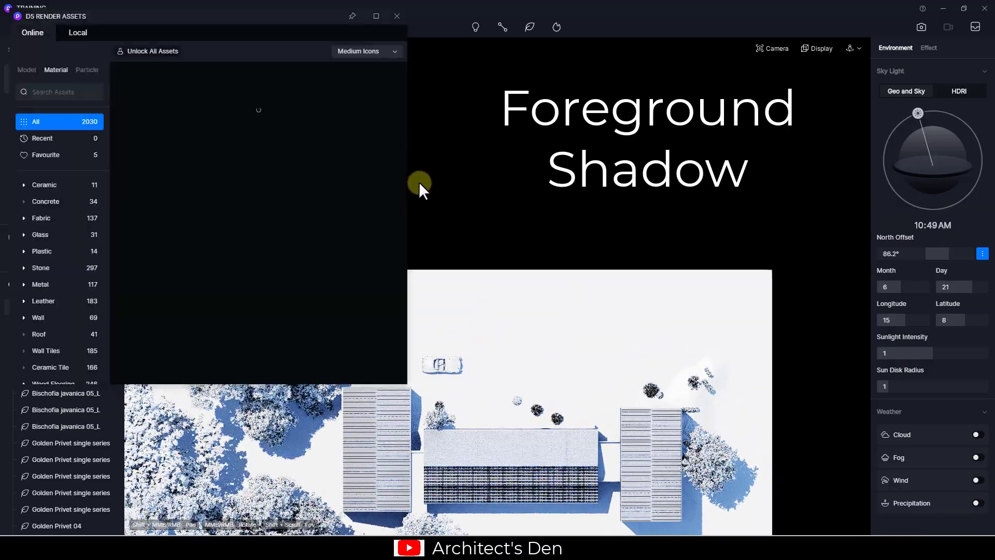
left_click(377, 22)
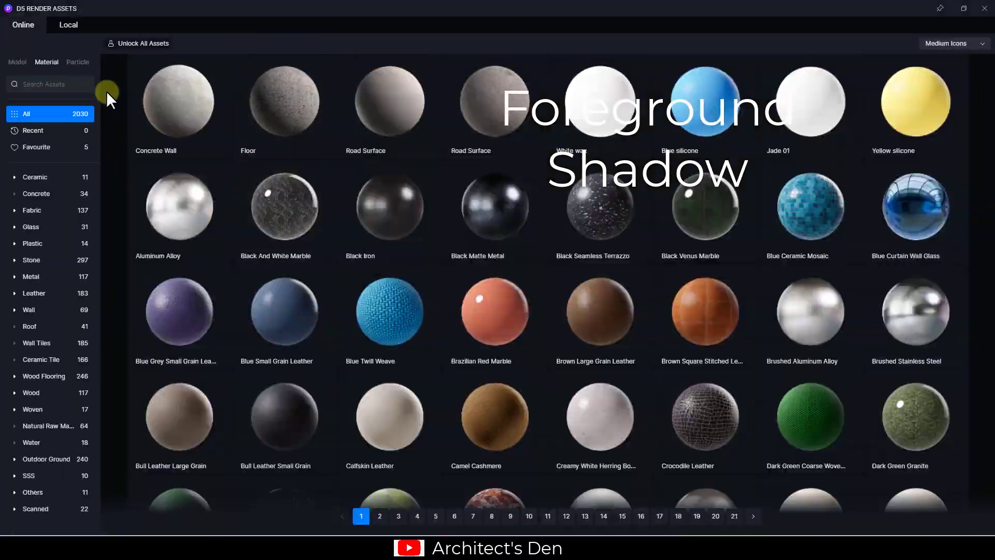
left_click(21, 61)
left_click(40, 130)
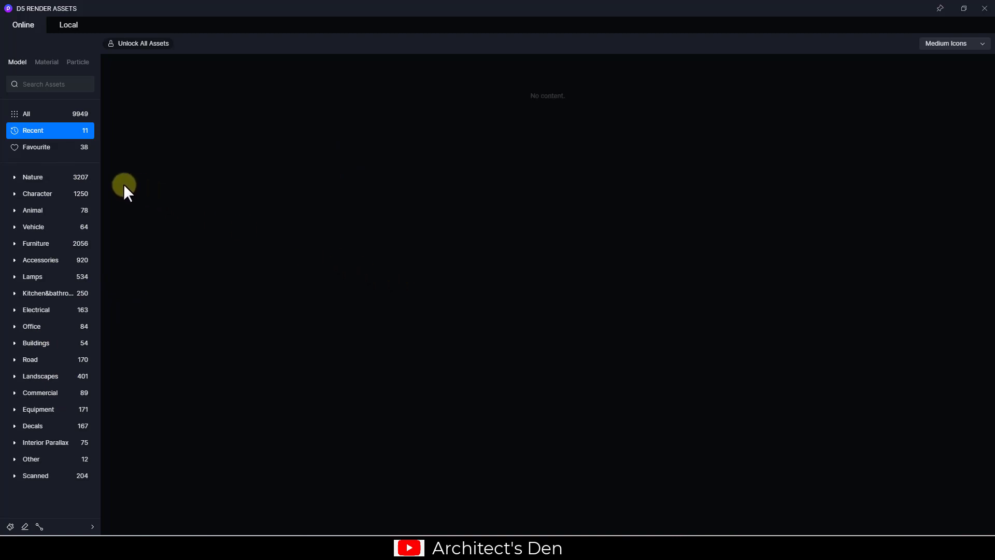
Place a Cinnamomum japonicum tree above the house in top view
mouse_move(317, 179)
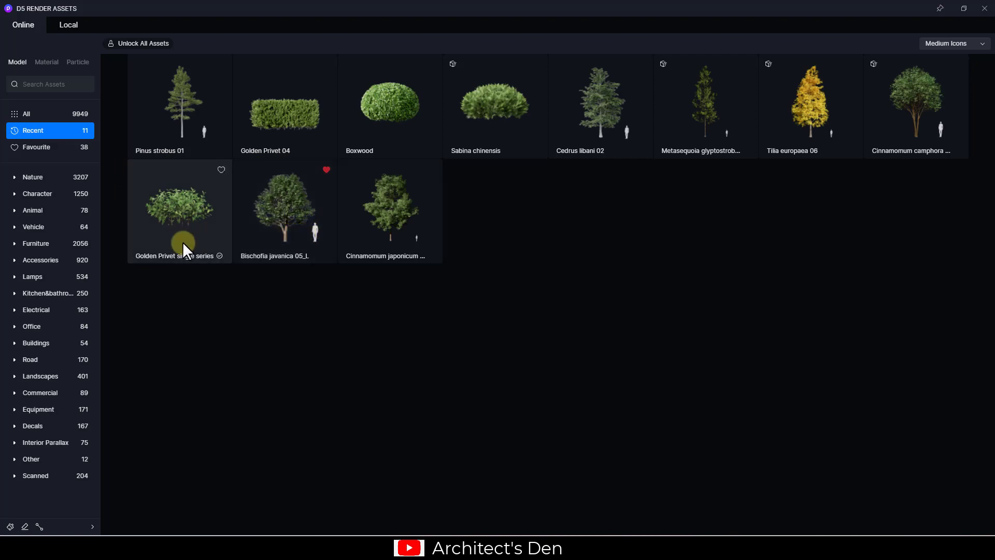
left_click(273, 239)
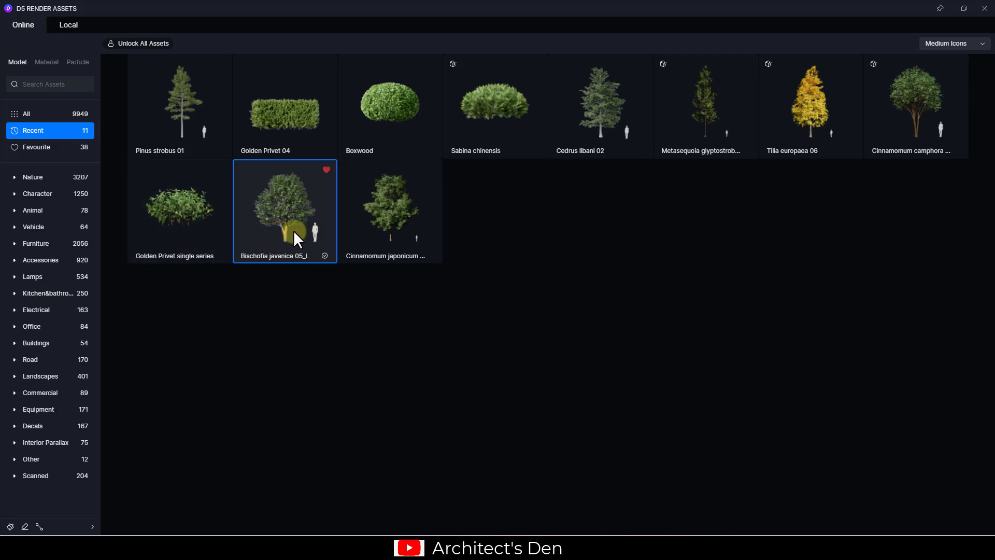
left_click(406, 243)
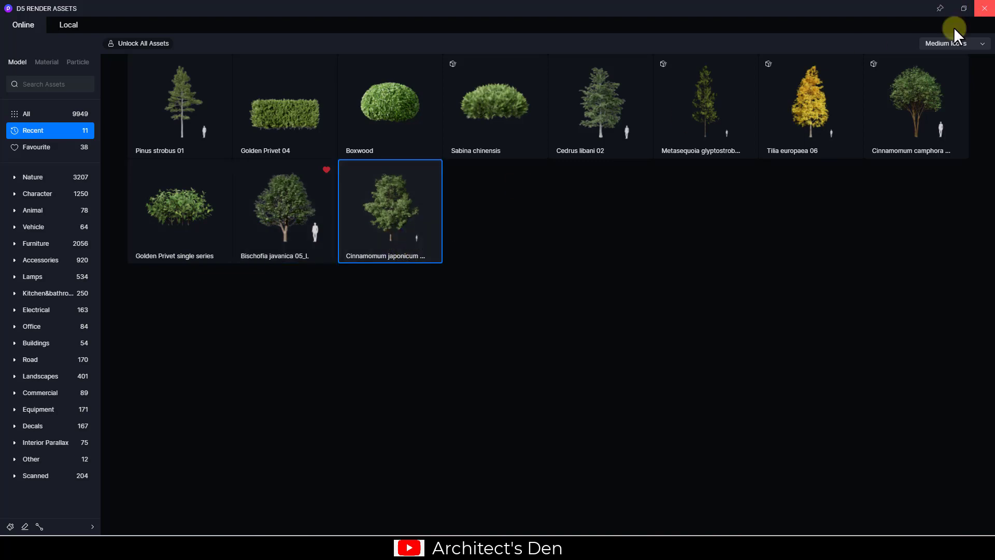
left_click(964, 8)
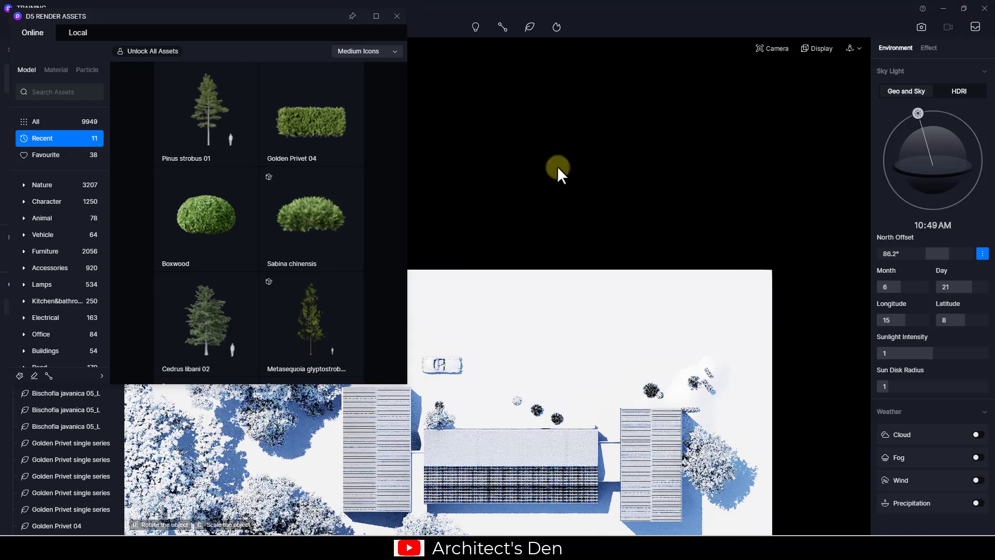
middle_click_drag(521, 304, 636, 282)
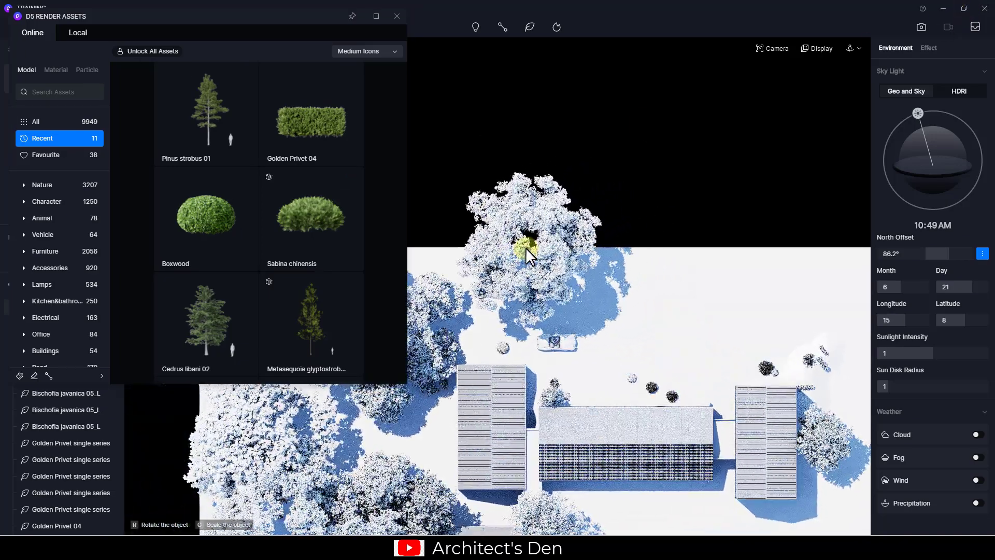
left_click(525, 248)
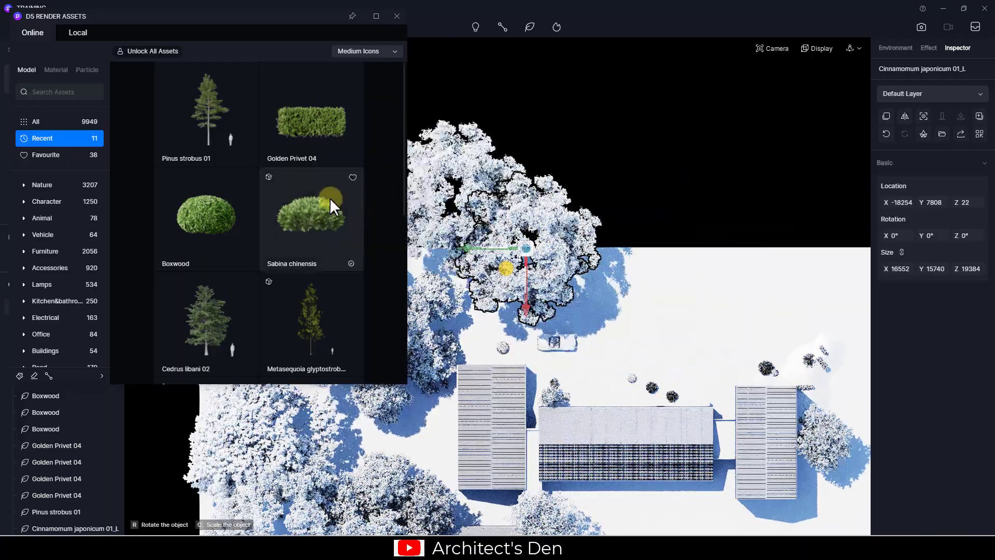
key("Escape")
Place a Cinnamomum camphora bush beside it and scale it to over double size
scroll(301, 294, "down", 5)
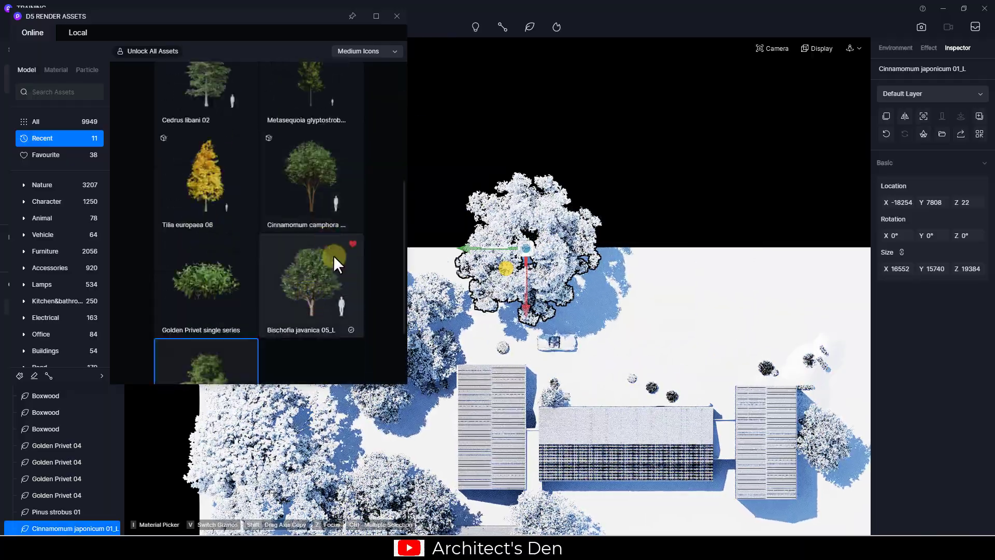
left_click(332, 201)
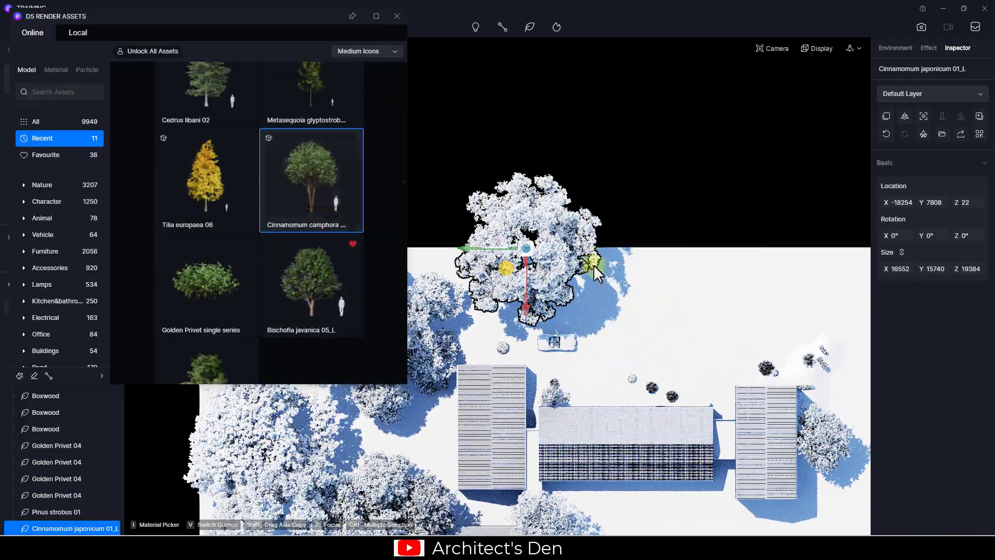
left_click(650, 257)
key("Escape")
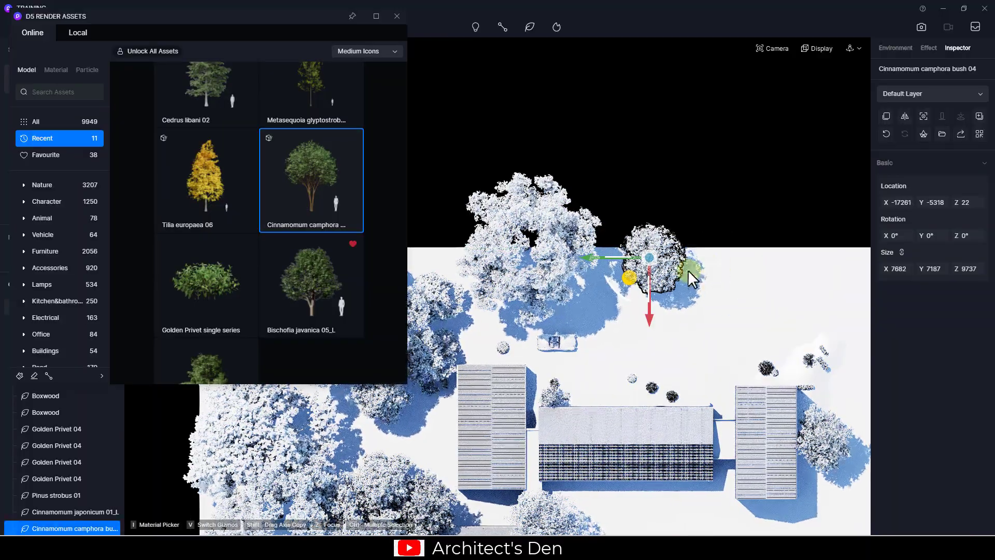
key("v")
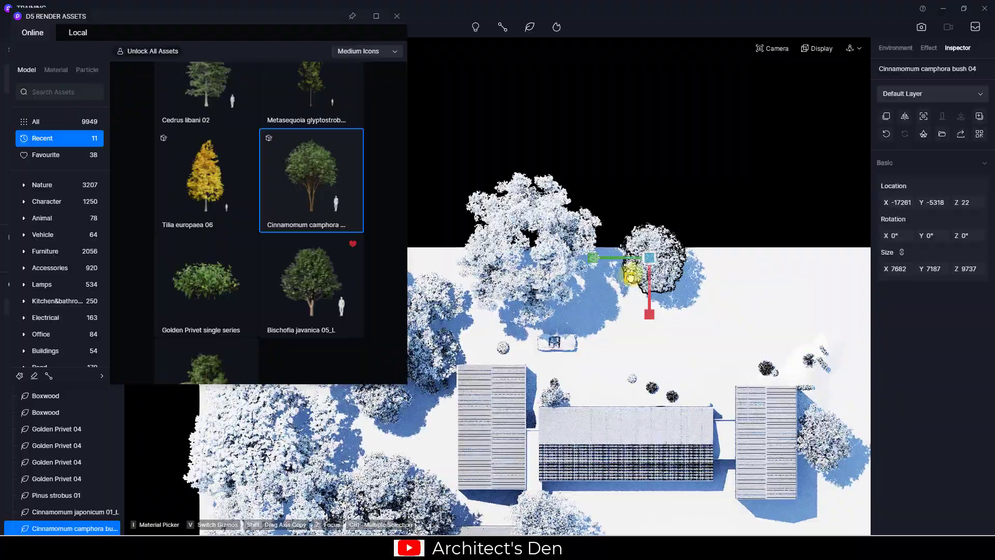
left_click_drag(631, 278, 553, 259)
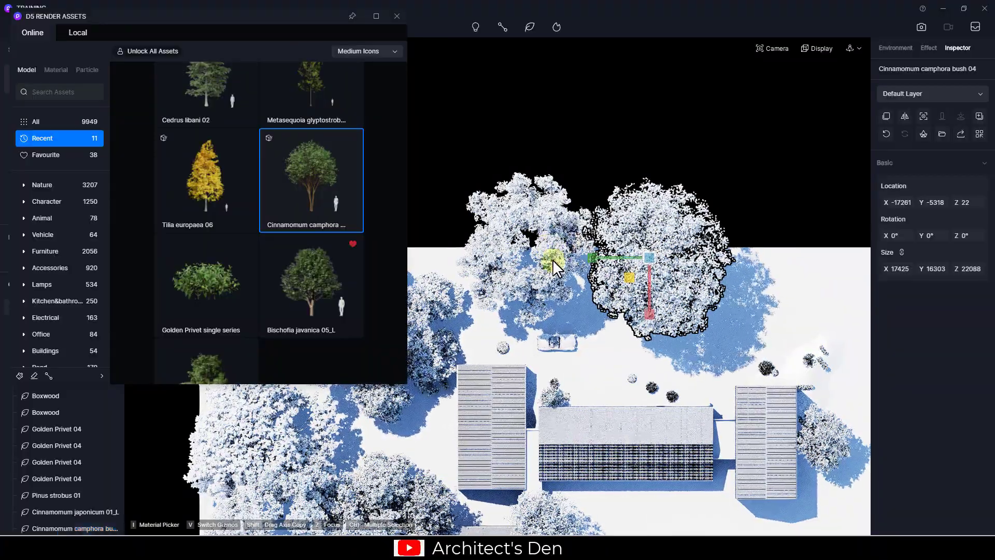
left_click(552, 259)
Move both trees closer to the house and close the Assets library
left_click(548, 267)
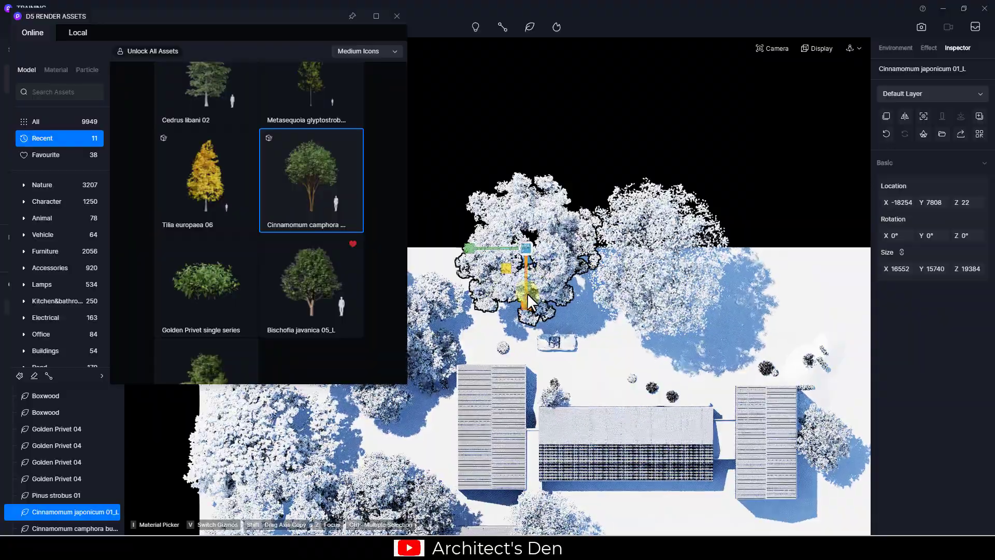
left_click_drag(527, 291, 528, 325)
left_click_drag(471, 277, 488, 278)
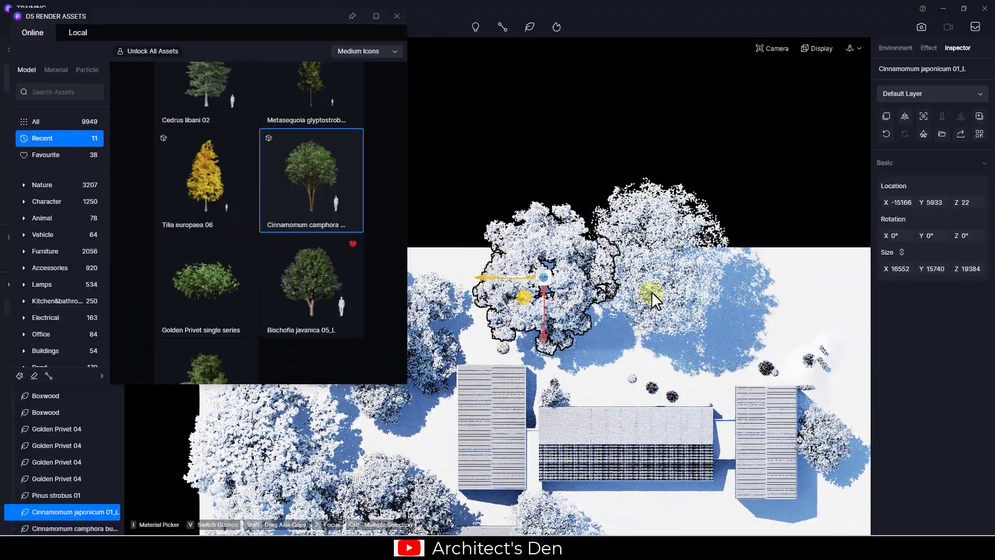
left_click(655, 288)
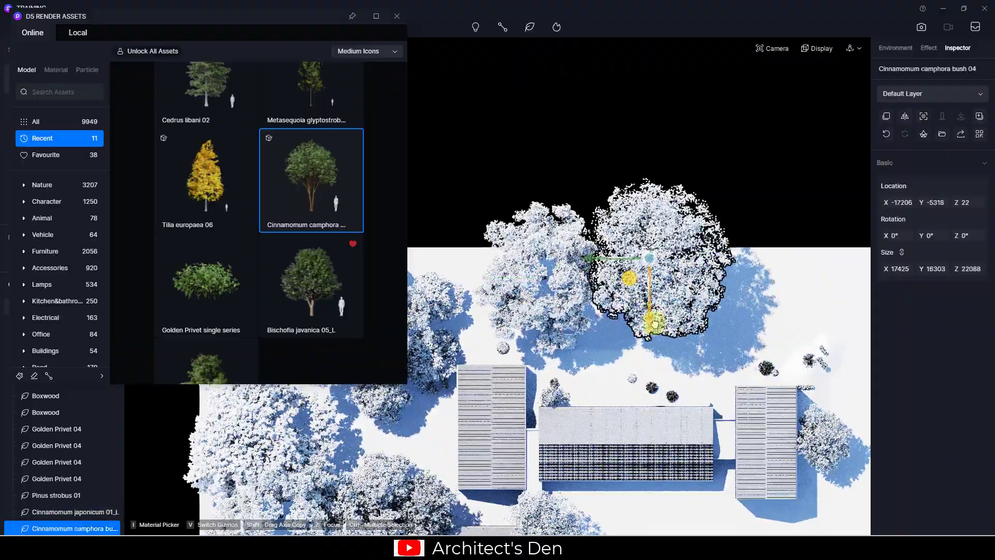
left_click_drag(655, 324, 653, 336)
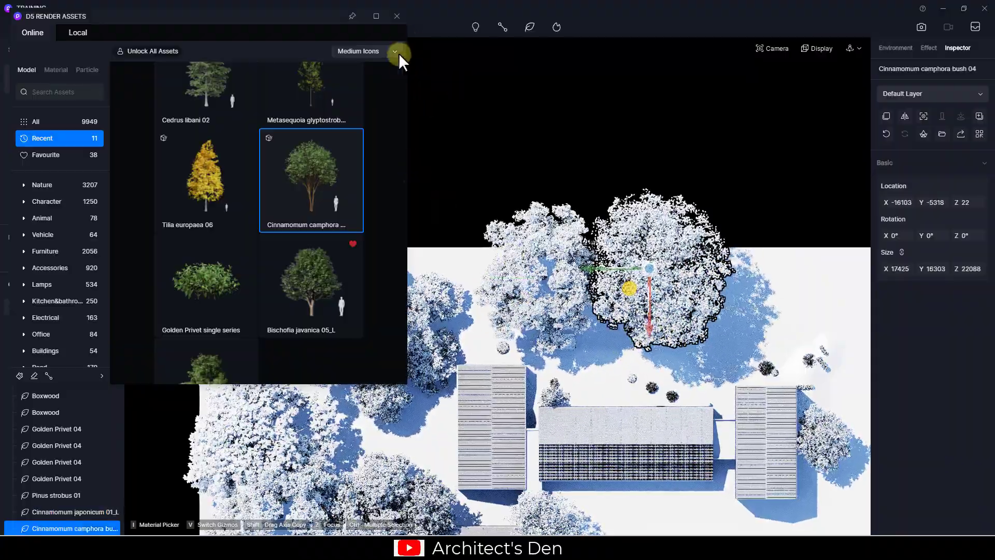
left_click(397, 16)
left_click(533, 275)
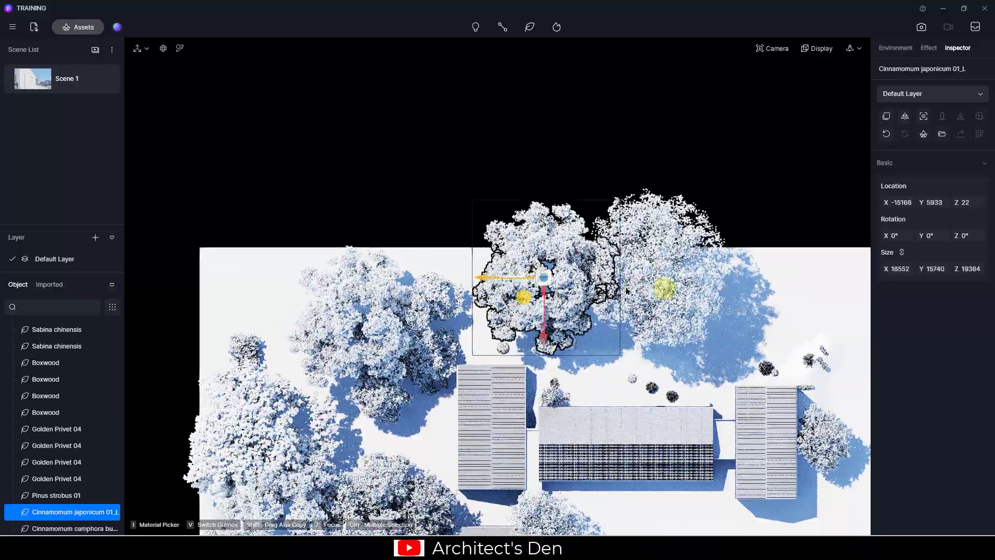
Move both trees to Z 11458 in front view, then return to Scene 1
left_click(671, 290, "ctrl")
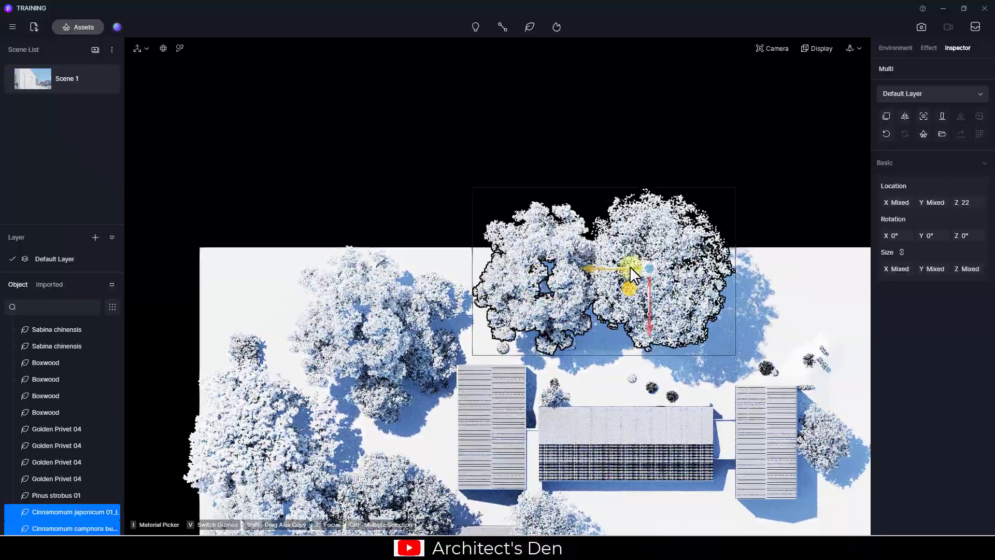
key("1")
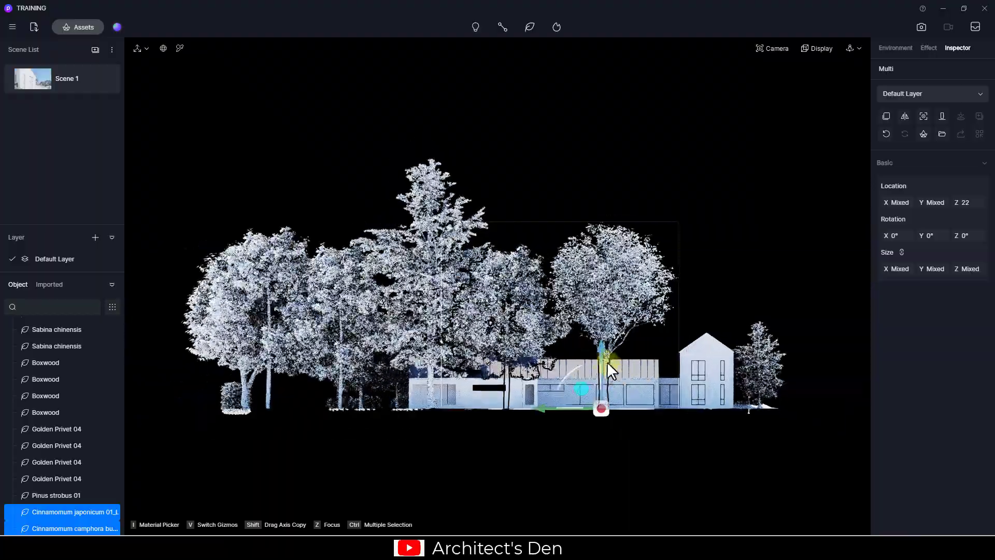
left_click_drag(599, 350, 588, 254)
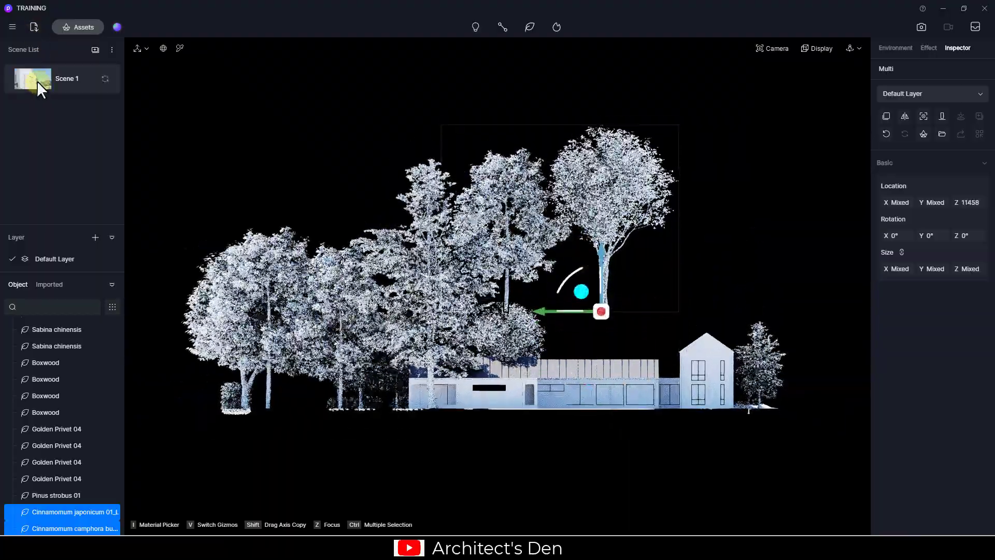
left_click(37, 81)
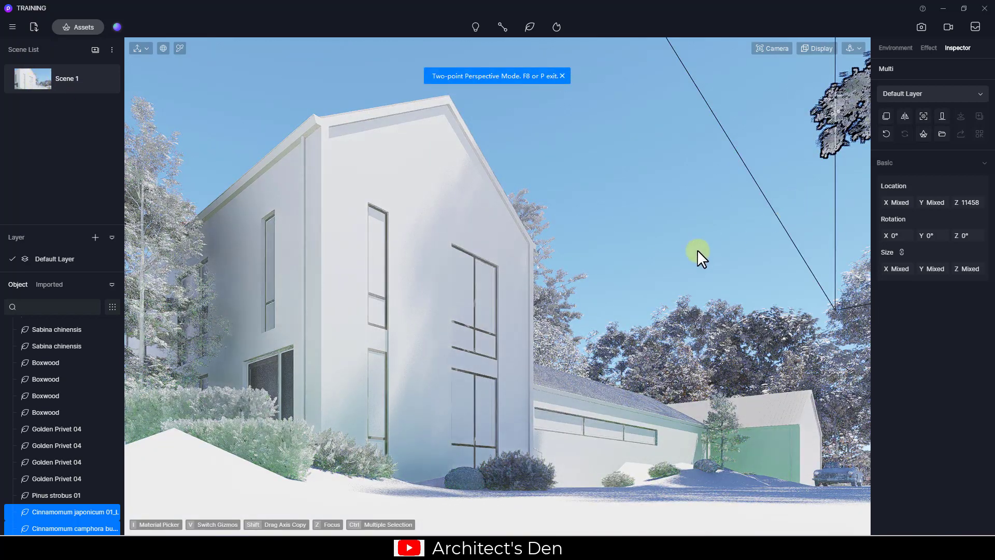
left_click(654, 233)
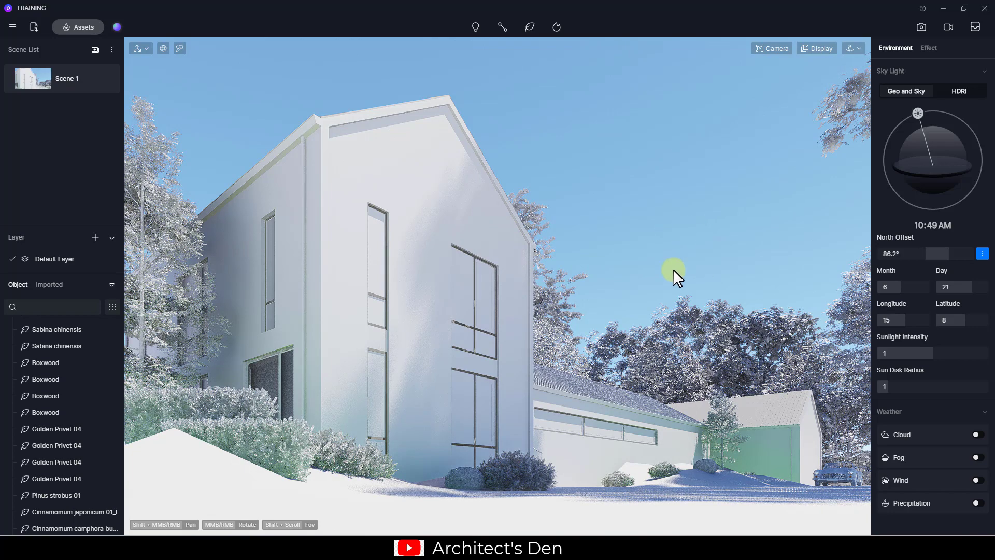
Move the floating Cinnamomum camphora bush 04 to Y -7025
middle_click_drag(639, 322, 633, 328)
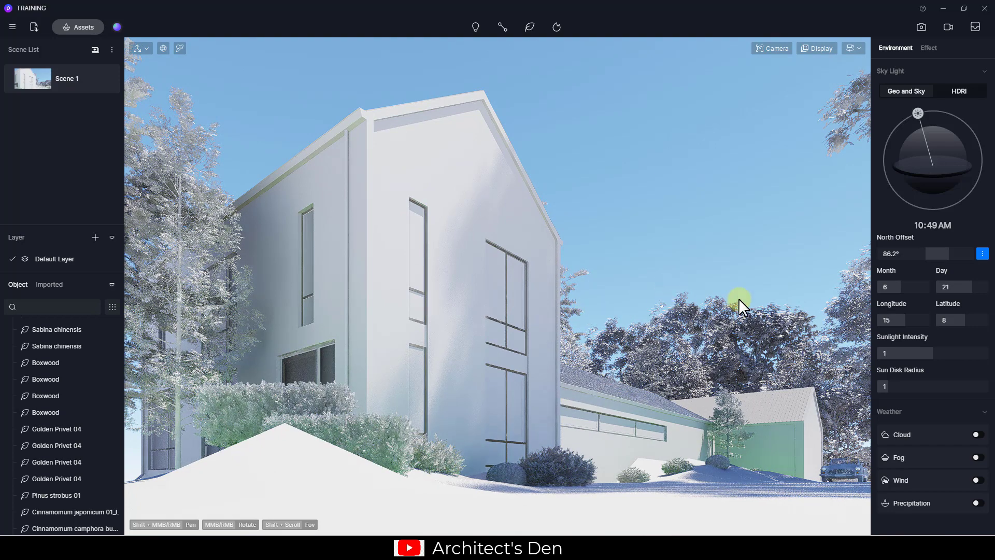
middle_click_drag(810, 315, 770, 296)
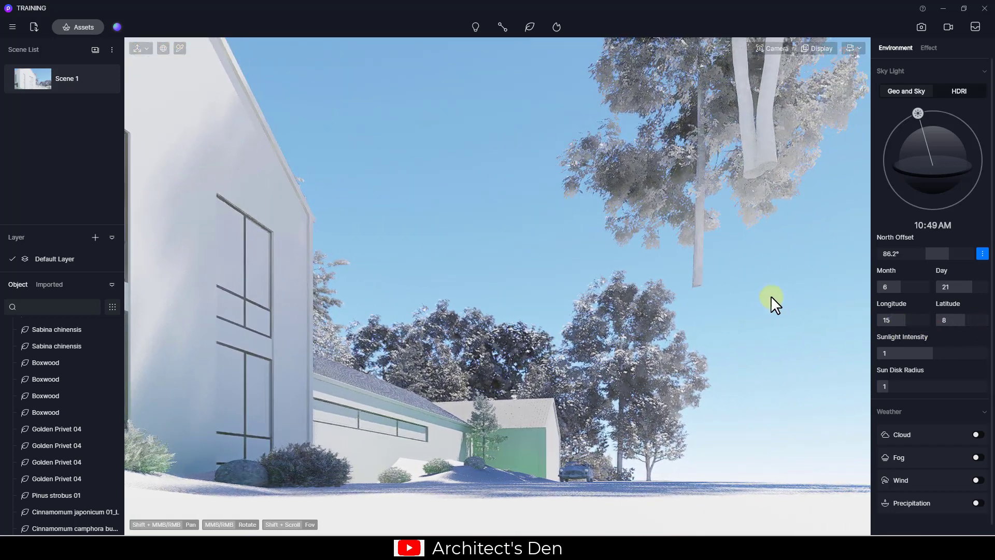
left_click(763, 157)
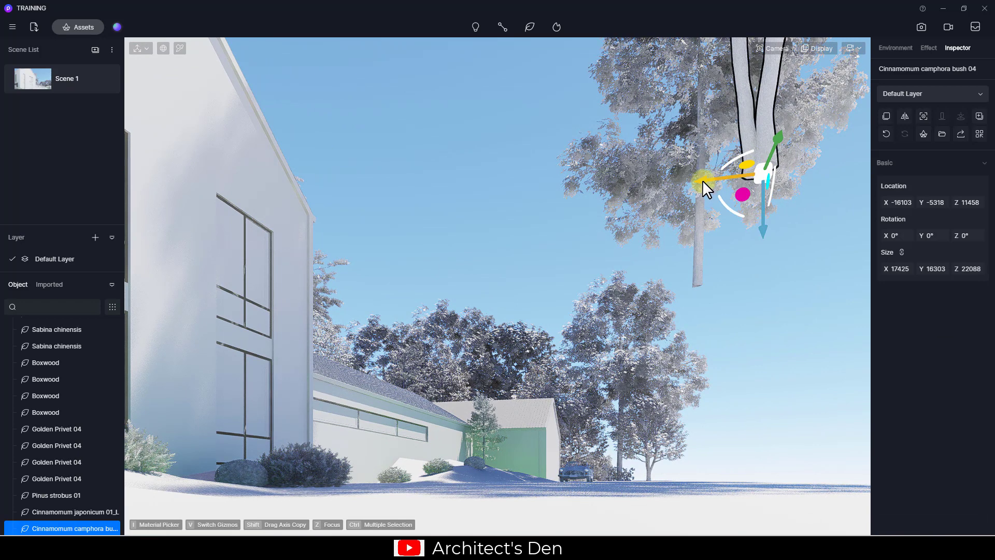
left_click_drag(722, 180, 740, 188)
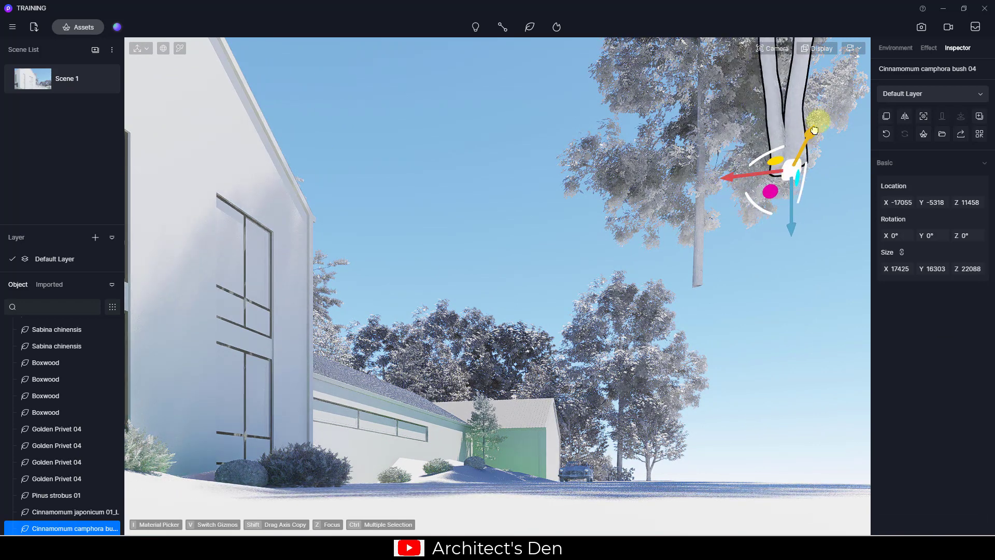
left_click_drag(814, 130, 825, 104)
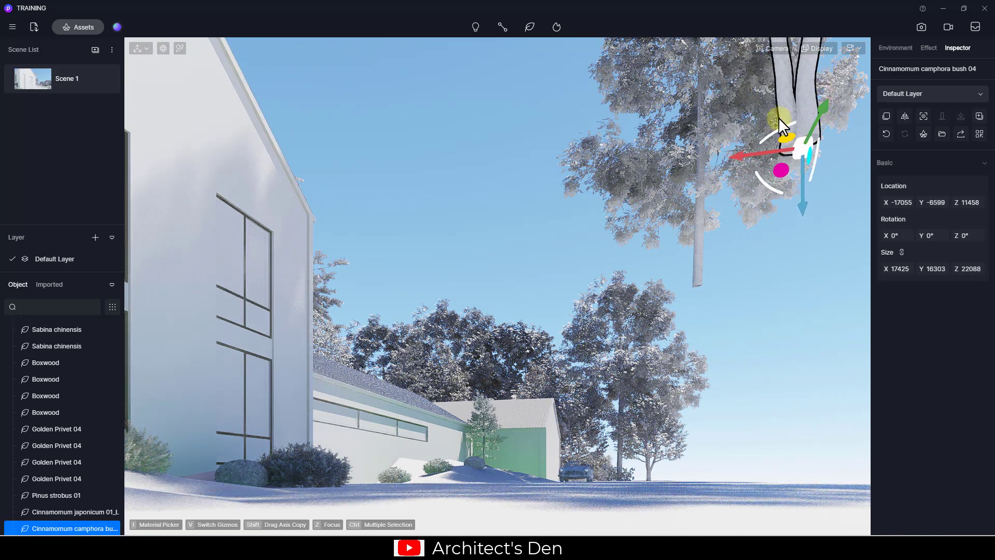
left_click_drag(743, 154, 764, 156)
left_click_drag(828, 117, 744, 166)
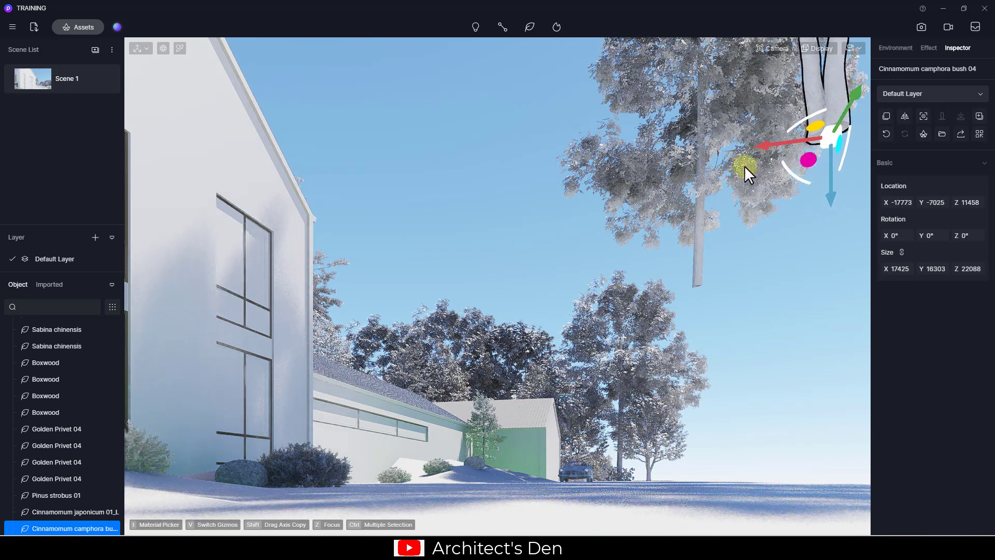
Move the japonicum tree to X -12746, Y 3832, Z 13094 and return to Scene 1
left_click(696, 229)
left_click_drag(705, 267, 710, 253)
left_click_drag(648, 278, 605, 281)
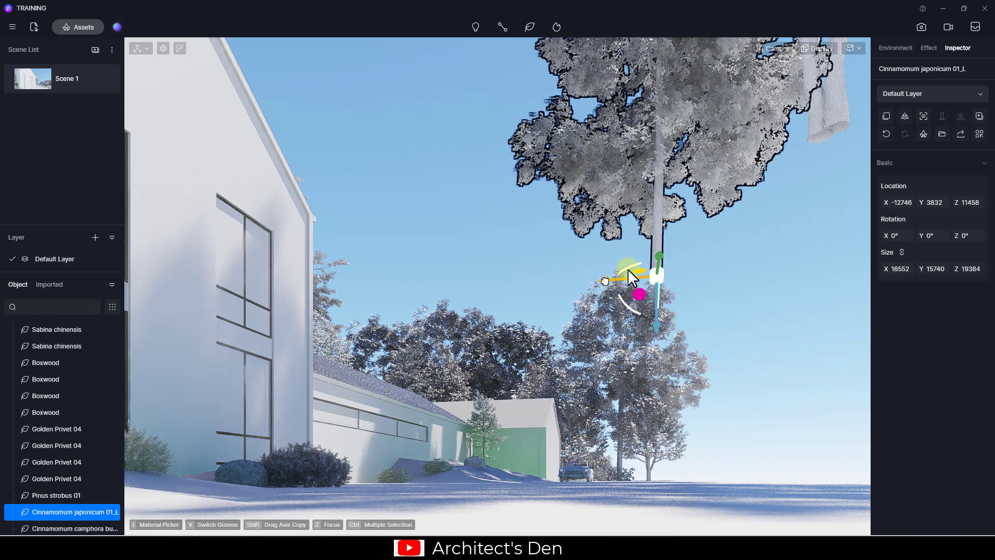
left_click_drag(657, 317, 659, 292)
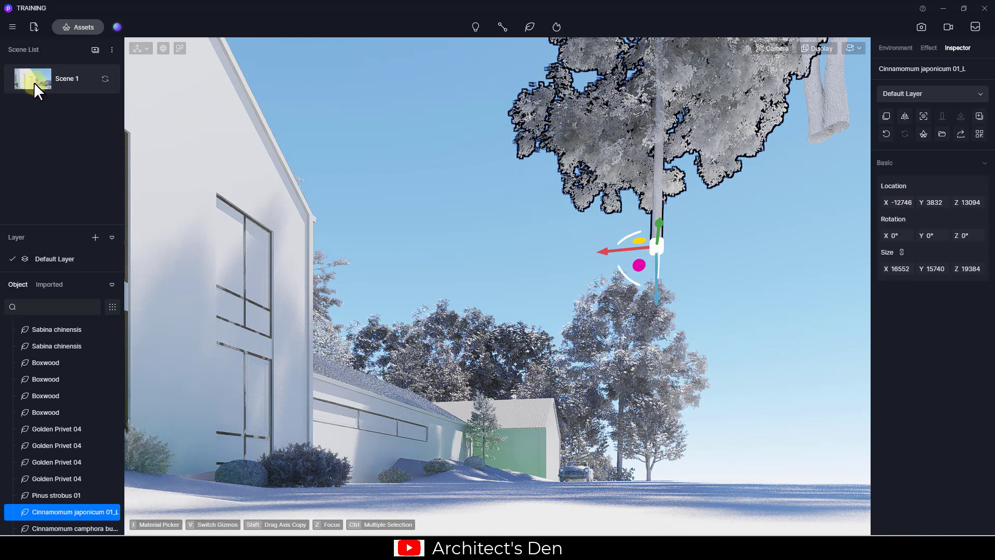
left_click(33, 82)
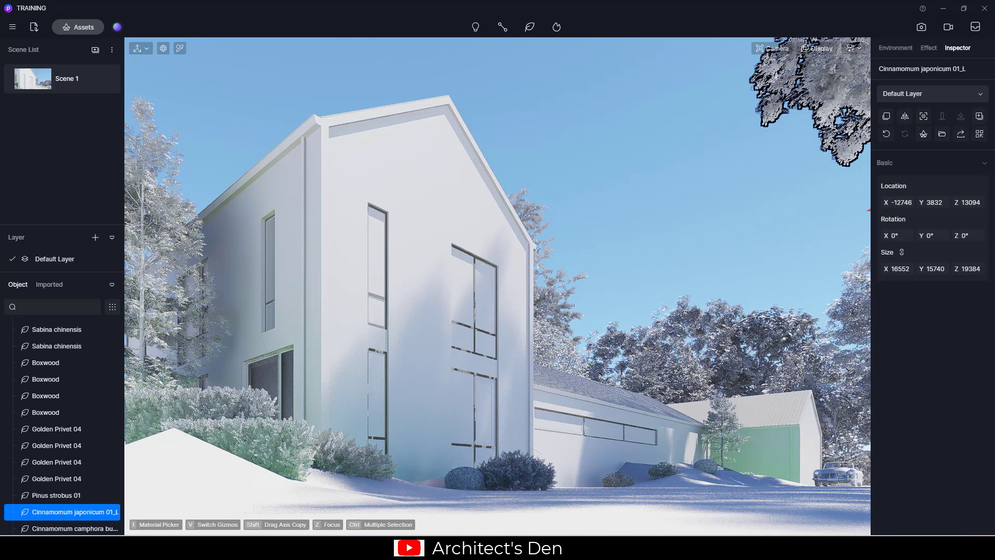
In top view, move the Cinnamomum japonicum 01_L tree beside the camphora tree
left_click(594, 141)
key("t")
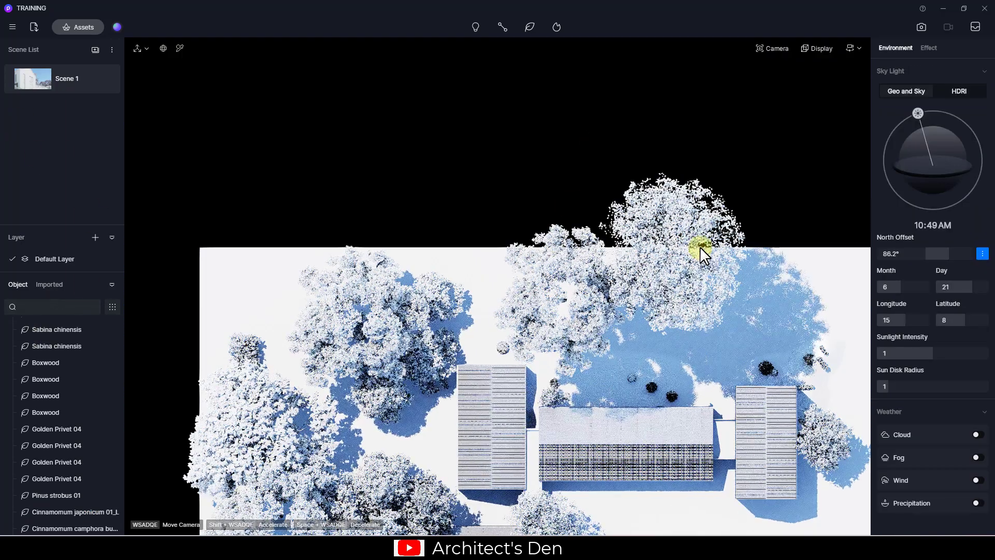
left_click(699, 247)
key("z")
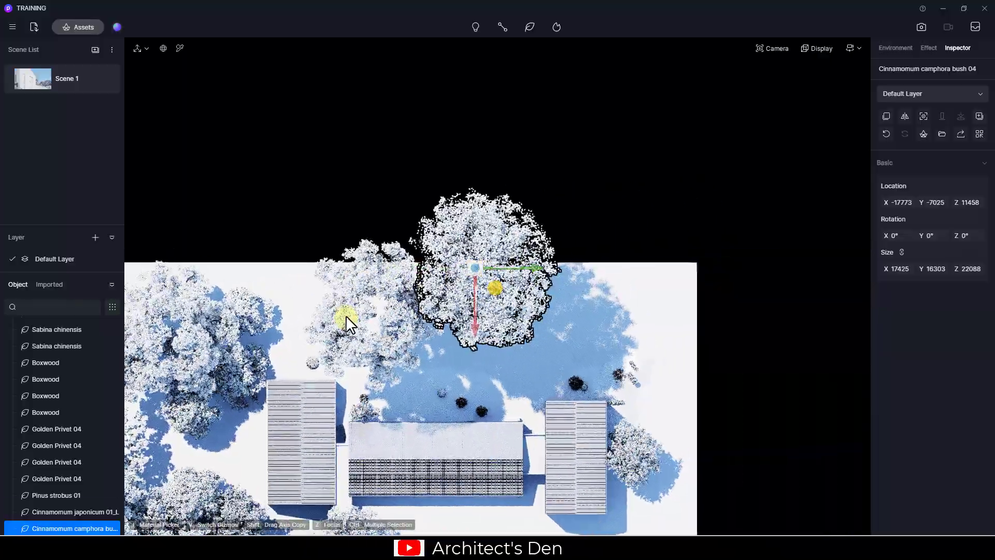
left_click(346, 315)
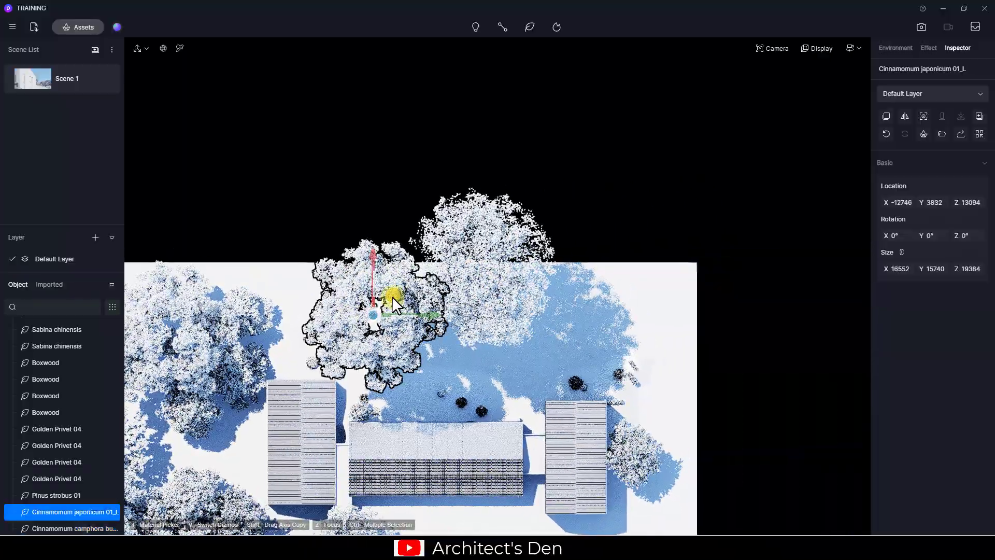
left_click_drag(392, 298, 630, 189)
left_click_drag(601, 219, 590, 227)
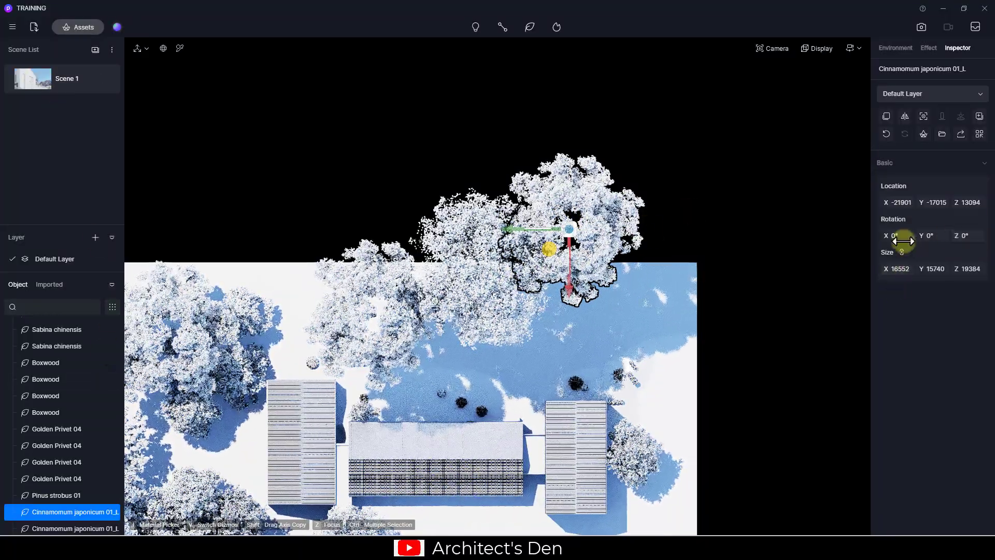
Shrink the japonicum tree slightly and nudge it to X -21239, Y -19718
left_click_drag(895, 272, 876, 275)
left_click_drag(159, 249, 159, 290)
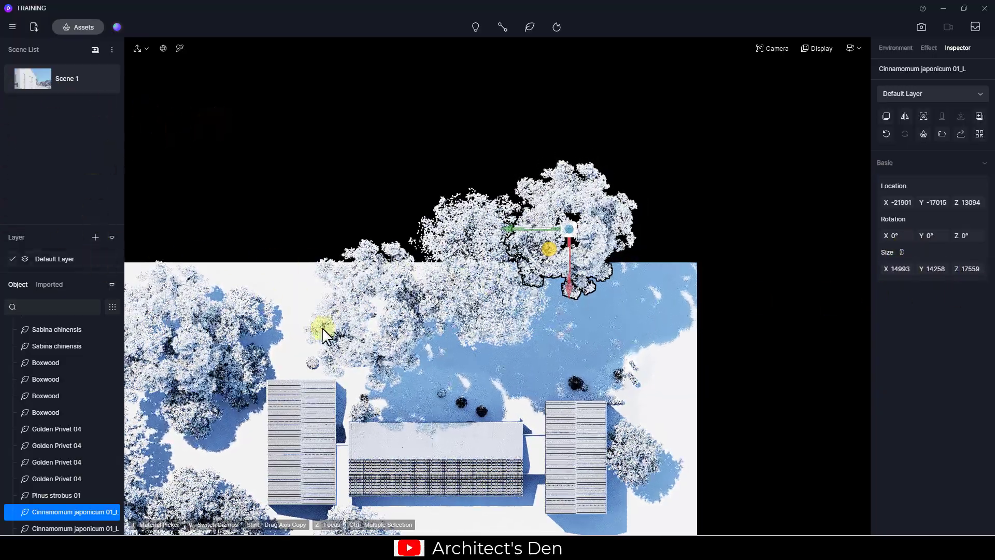
left_click_drag(550, 251, 574, 255)
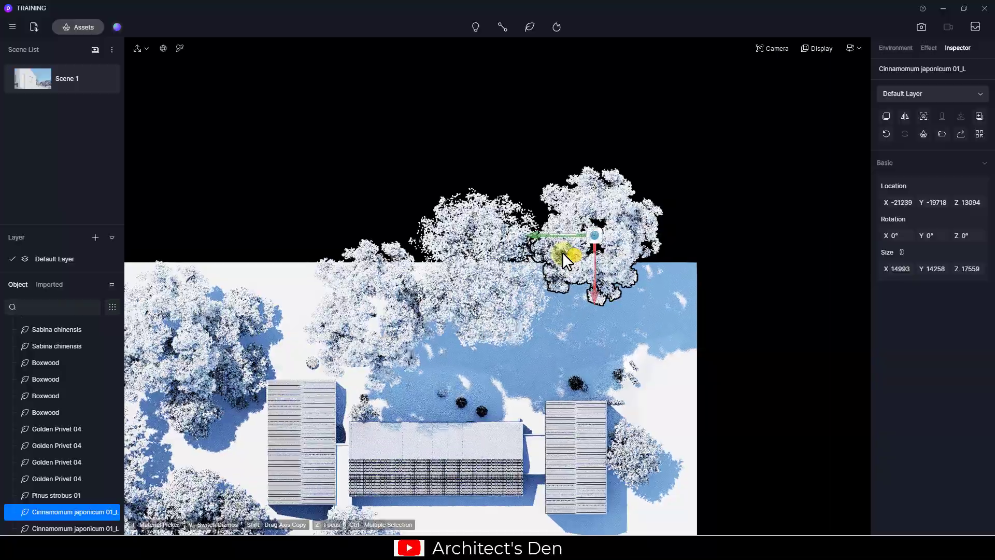
Raise the tree to Z 18069 in front view, then return to Scene 1's view
key("3")
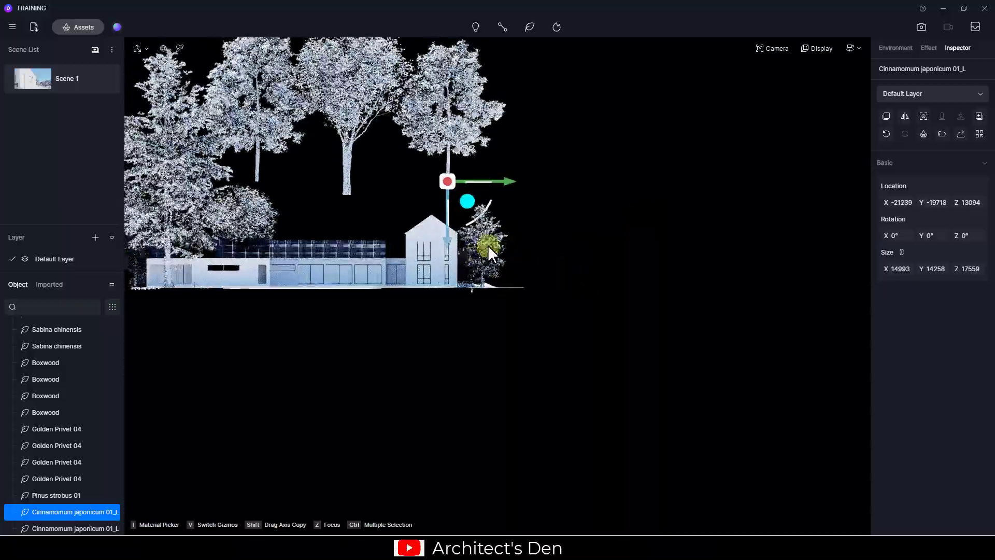
key("z")
scroll(530, 268, "down", 6)
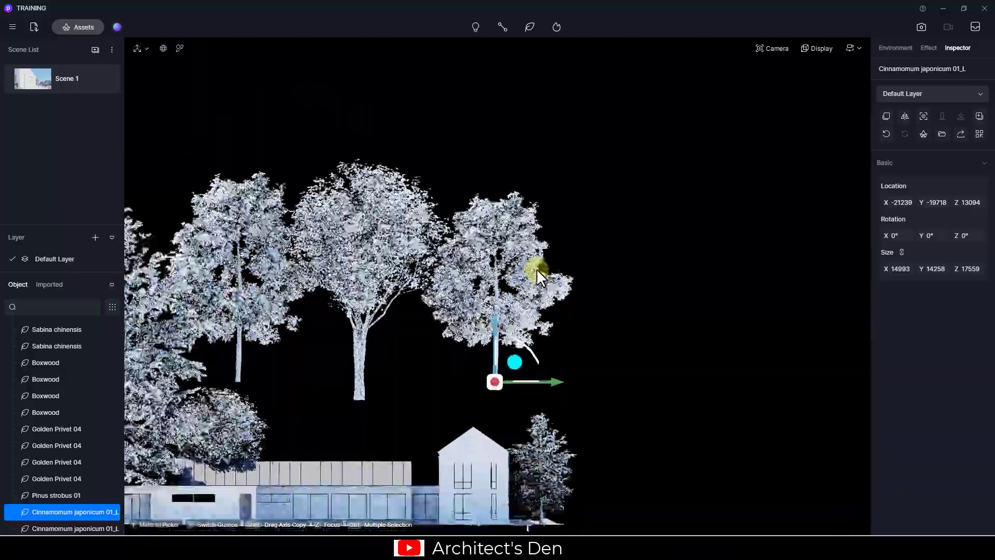
middle_click_drag(512, 310, 531, 260)
left_click_drag(514, 249, 515, 204)
left_click(36, 76)
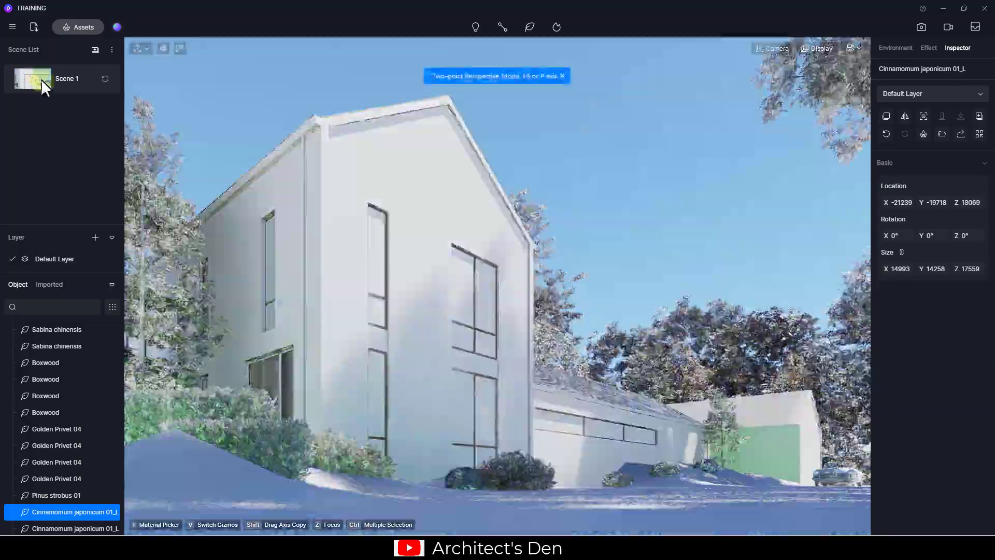
left_click(606, 200)
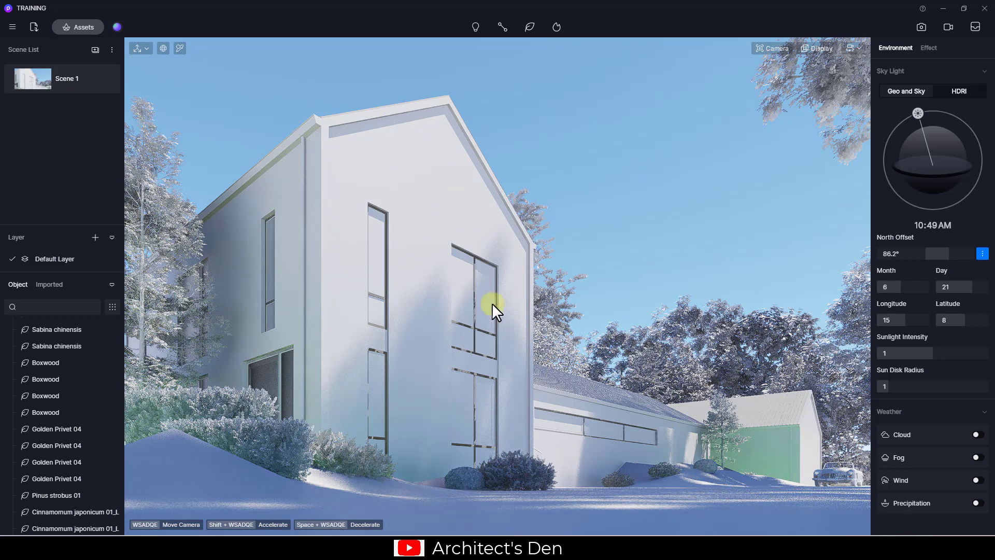
left_click(841, 77)
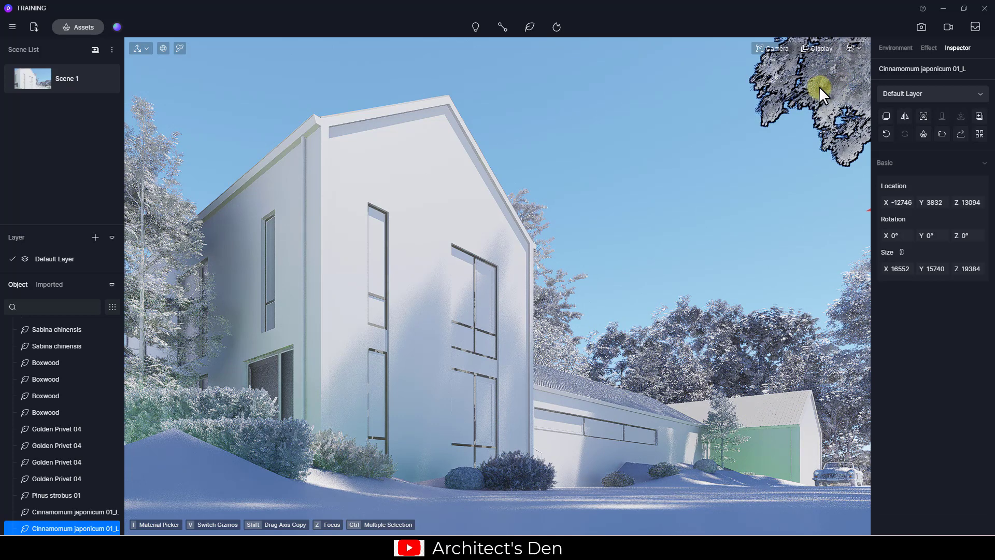
left_click(818, 86)
left_click(826, 90)
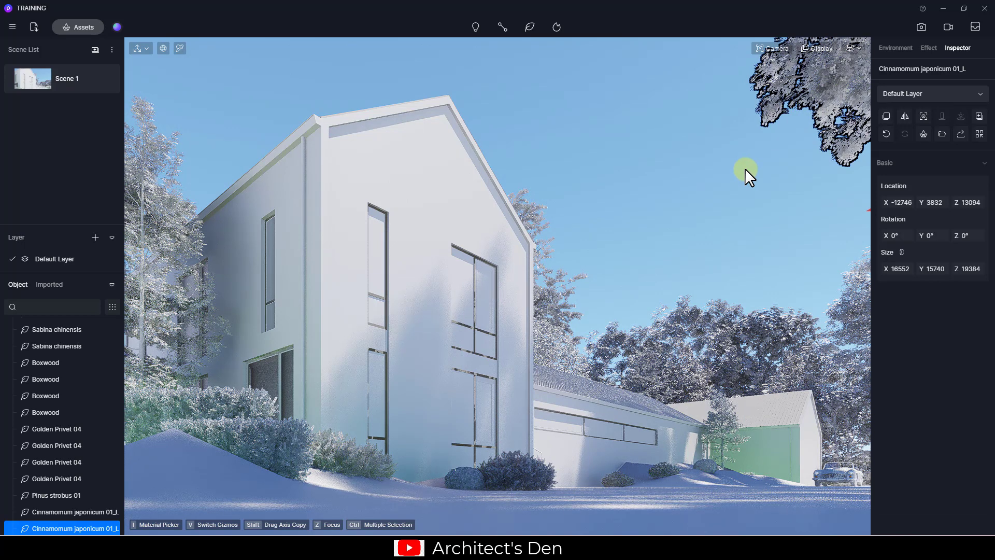
left_click(682, 230)
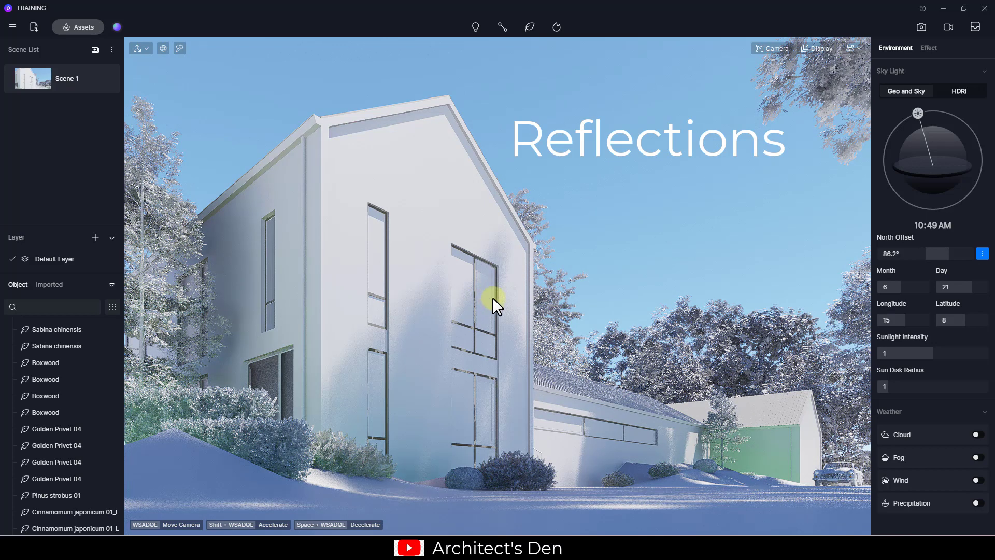
Pick the window glass material, switch it to the Transparent template and darken its base colour to 39
left_click(179, 48)
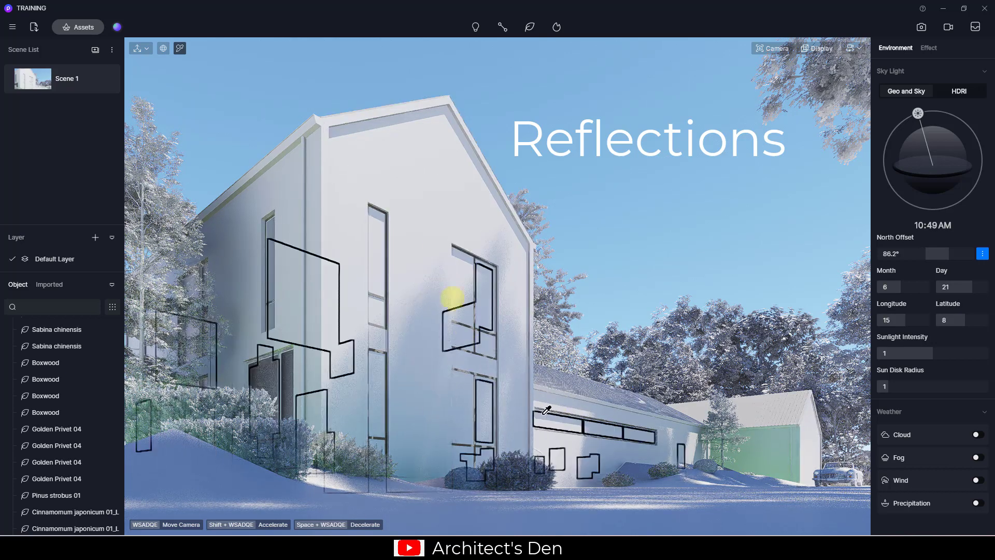
left_click(469, 278)
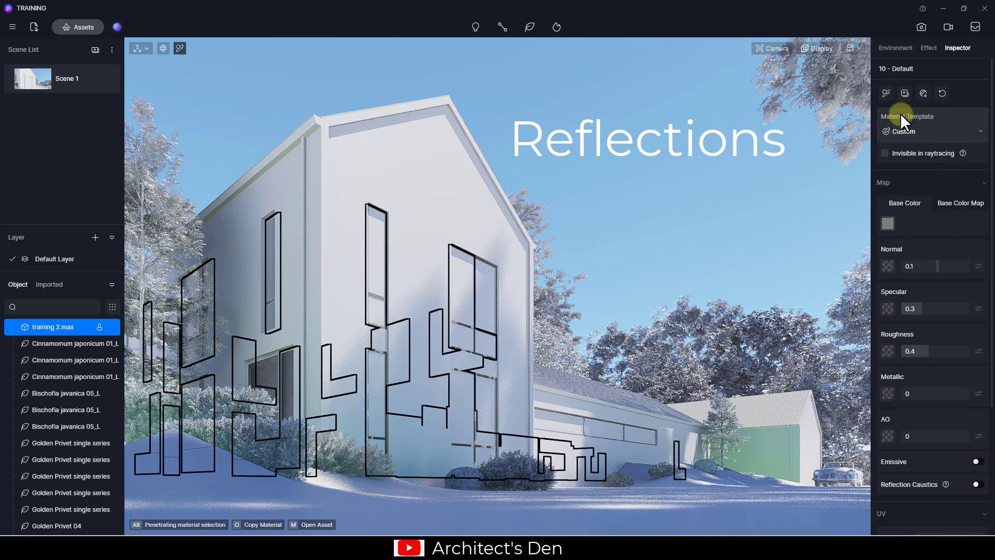
left_click(923, 132)
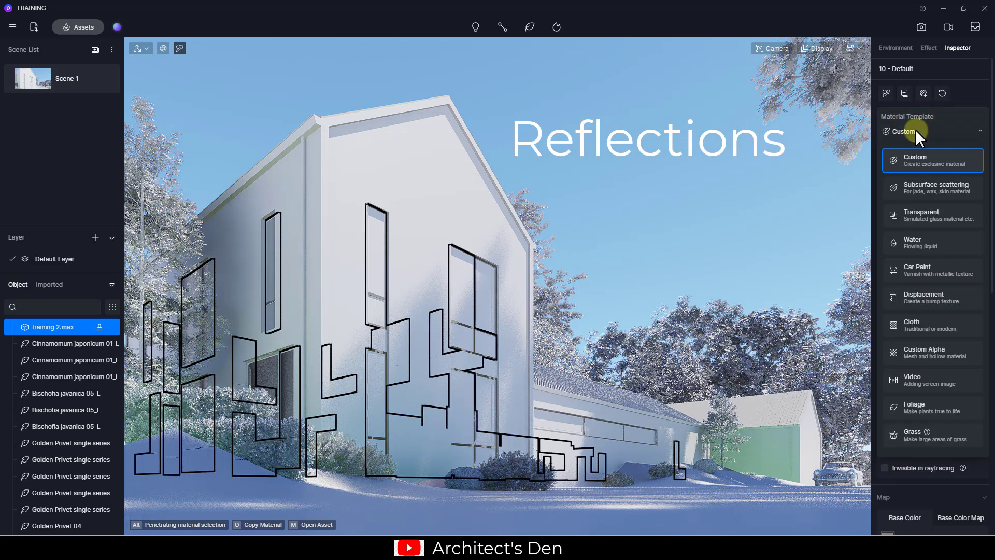
left_click(928, 215)
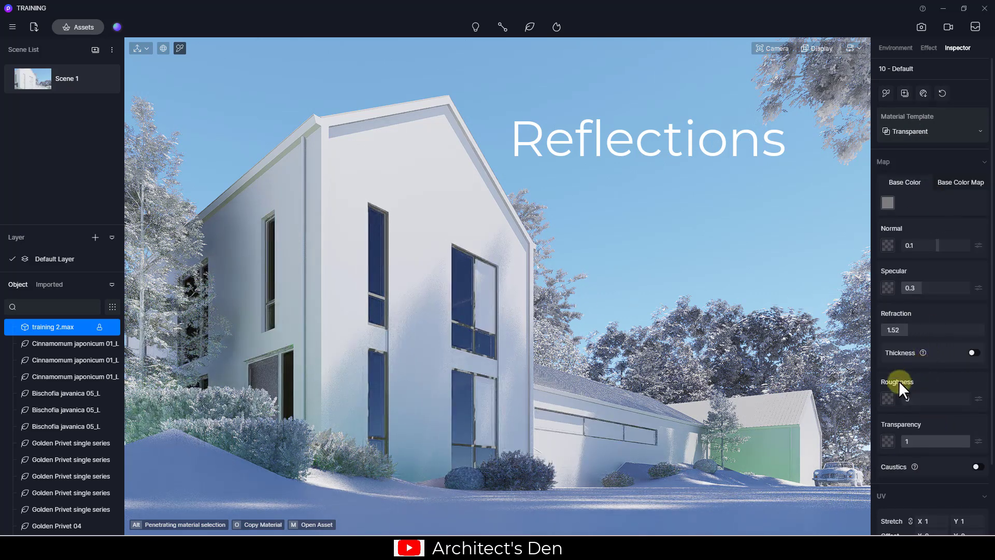
scroll(930, 312, "down", 1)
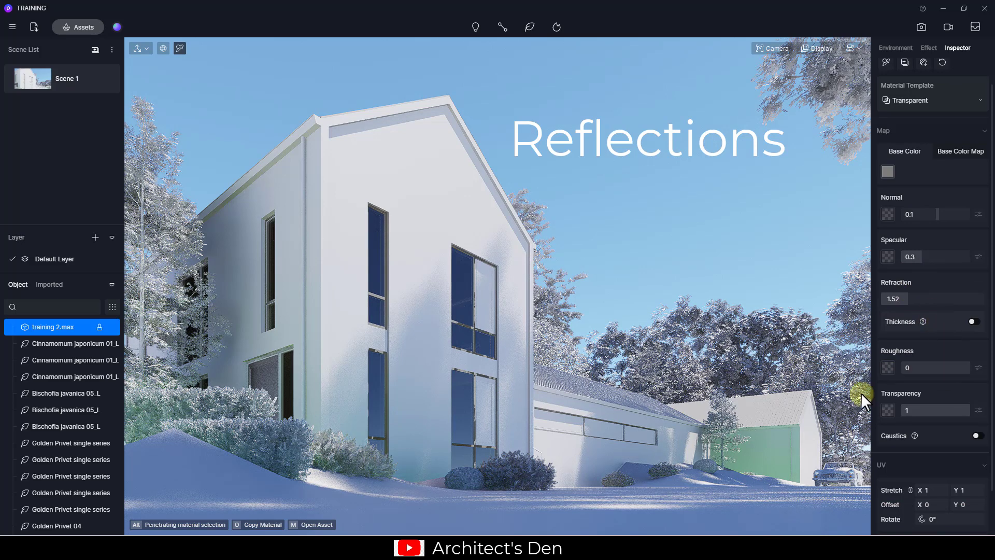
left_click(887, 171)
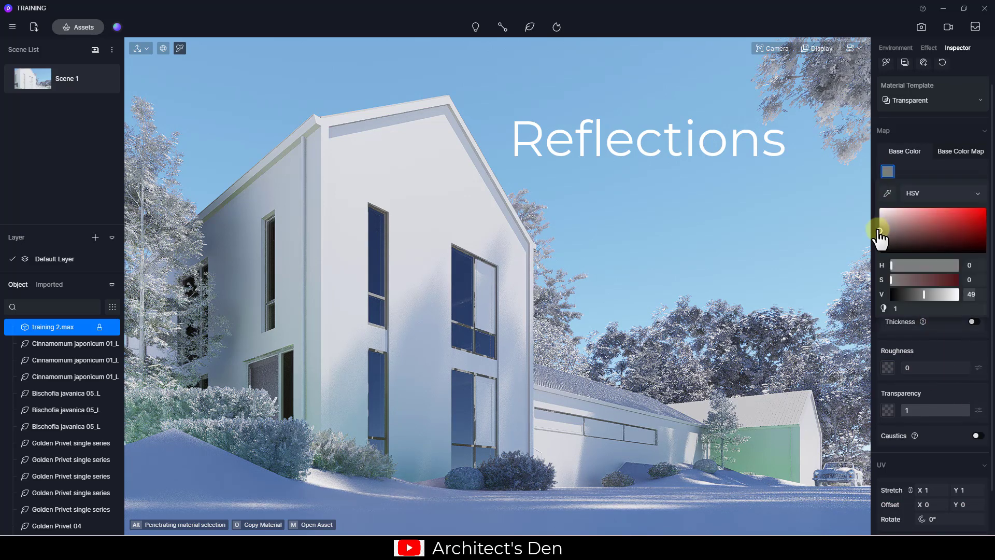
left_click_drag(880, 232, 880, 235)
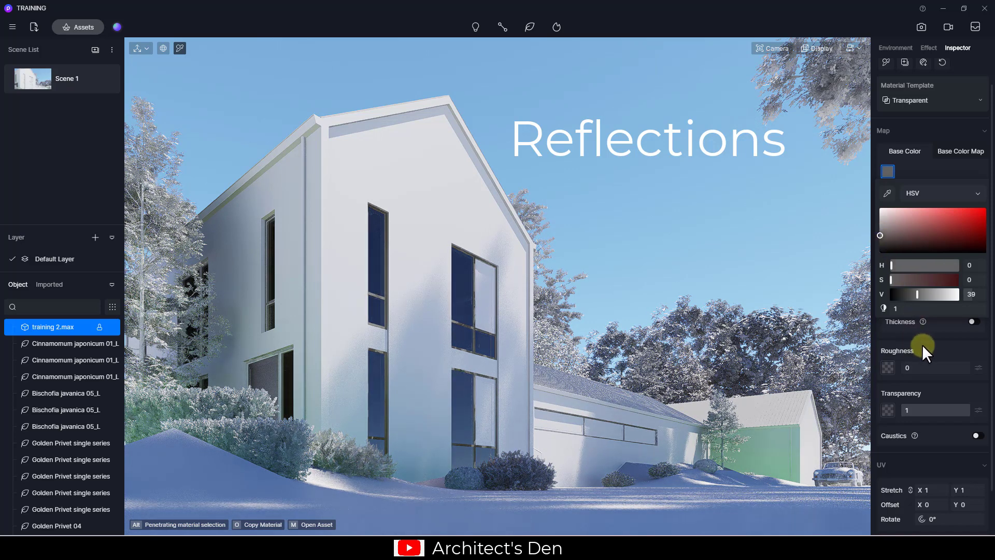
left_click(928, 345)
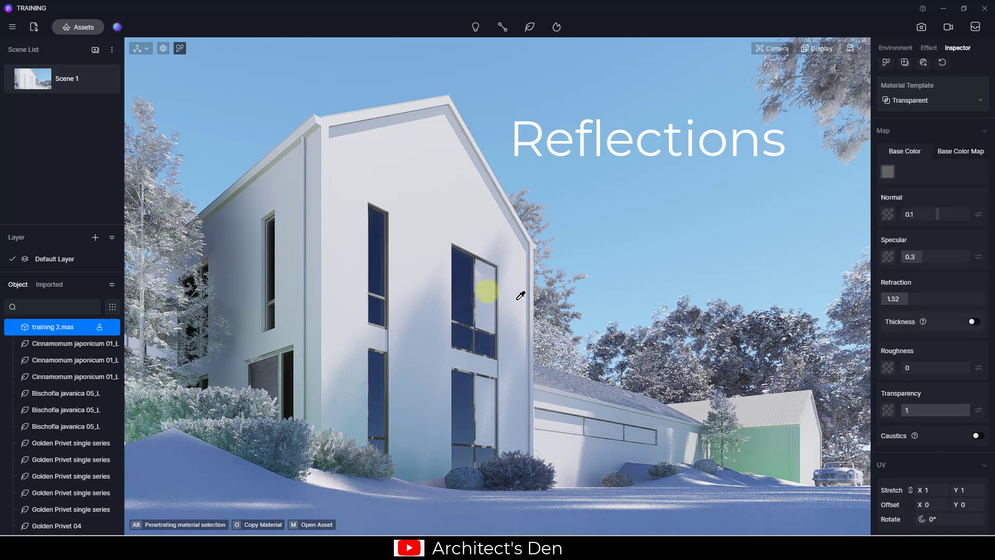
left_click(487, 290)
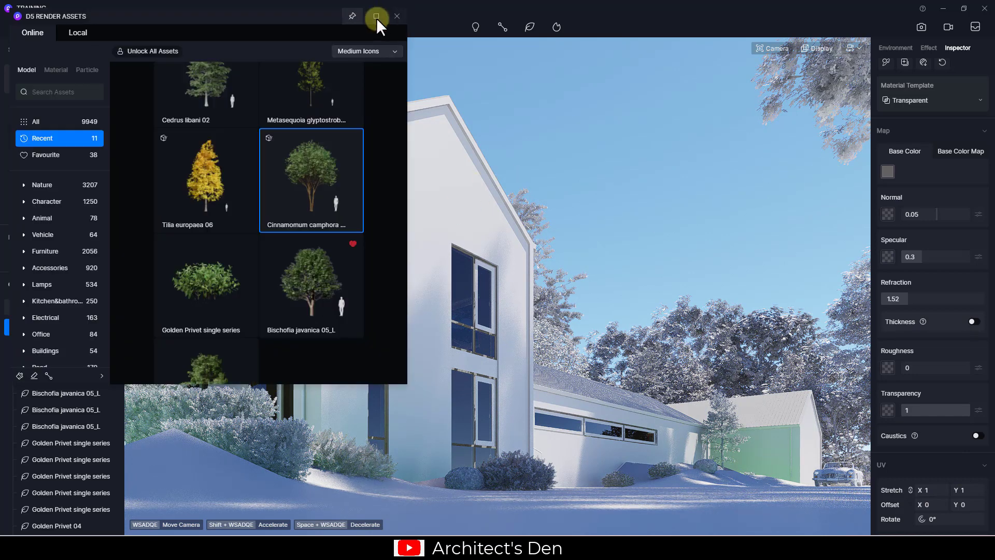
Search the assets for 'cur', then download and place Curtain 02_Wind in the scene
left_click(60, 92)
type("curtain")
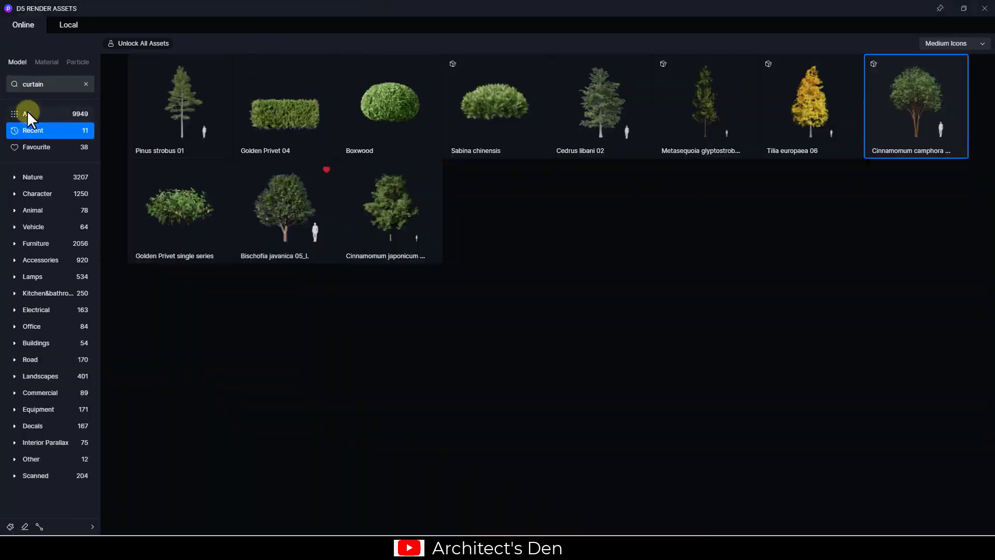
left_click(39, 114)
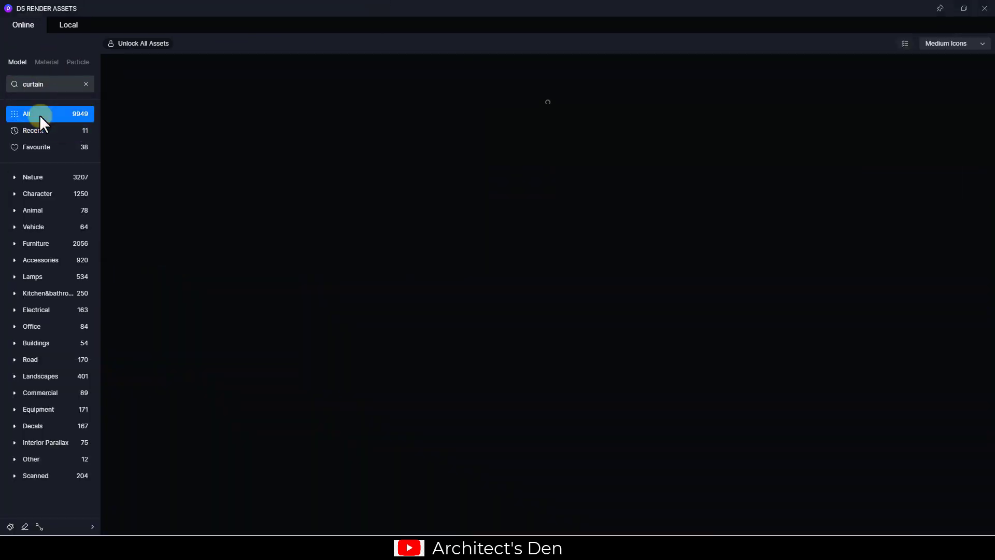
left_click(194, 107)
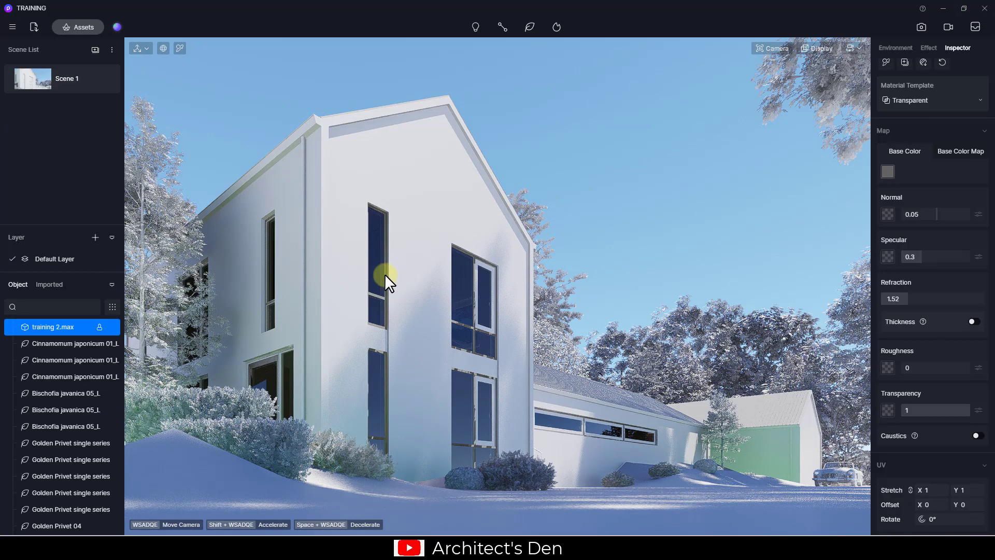
left_click(382, 278)
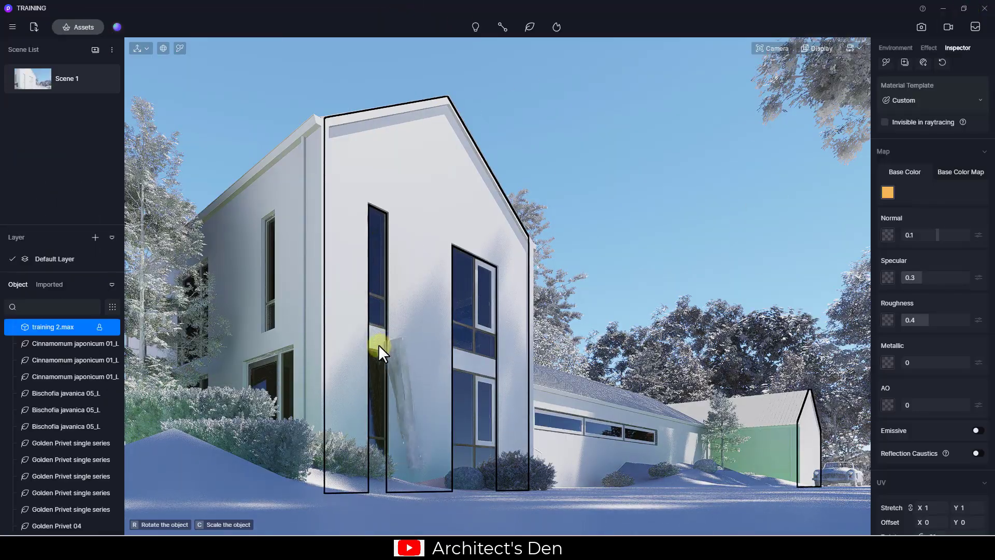
left_click(391, 214)
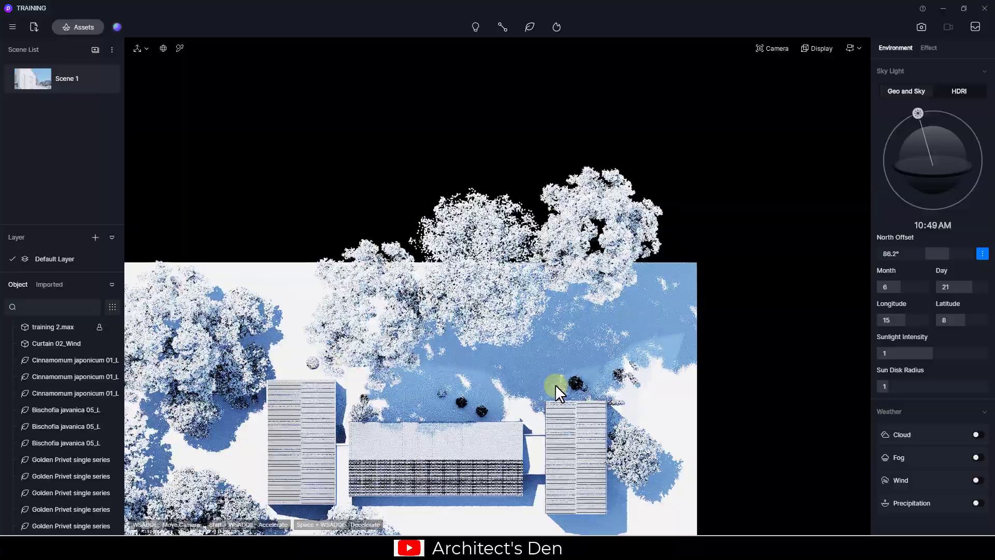
In wireframe display, set the curtain animation to 111% speed playing back and forth
scroll(484, 360, "up", 5)
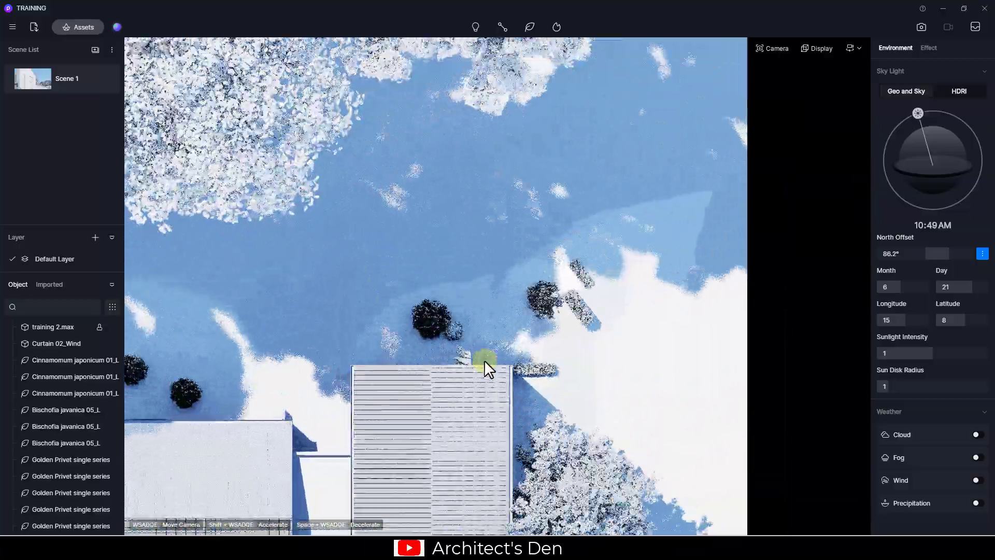
left_click(818, 49)
left_click(790, 122)
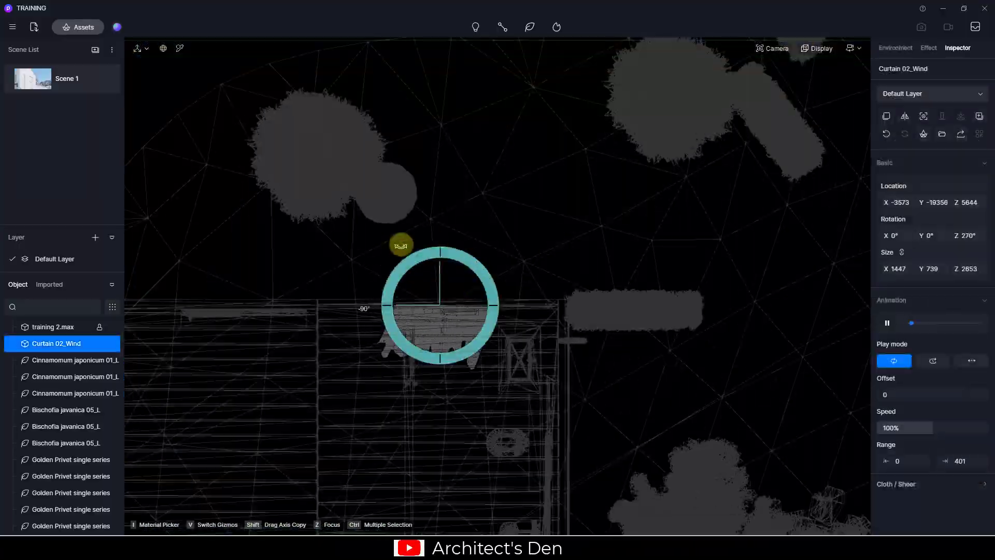
mouse_move(928, 429)
left_mouse_down()
mouse_move(924, 419)
mouse_move(939, 427)
left_mouse_up()
left_click_drag(928, 396, 897, 395)
left_click(934, 359)
left_click(972, 360)
Set the curtain animation range to 82–385 and choose a different sheer fabric
left_click_drag(900, 461, 922, 462)
left_click_drag(965, 461, 957, 461)
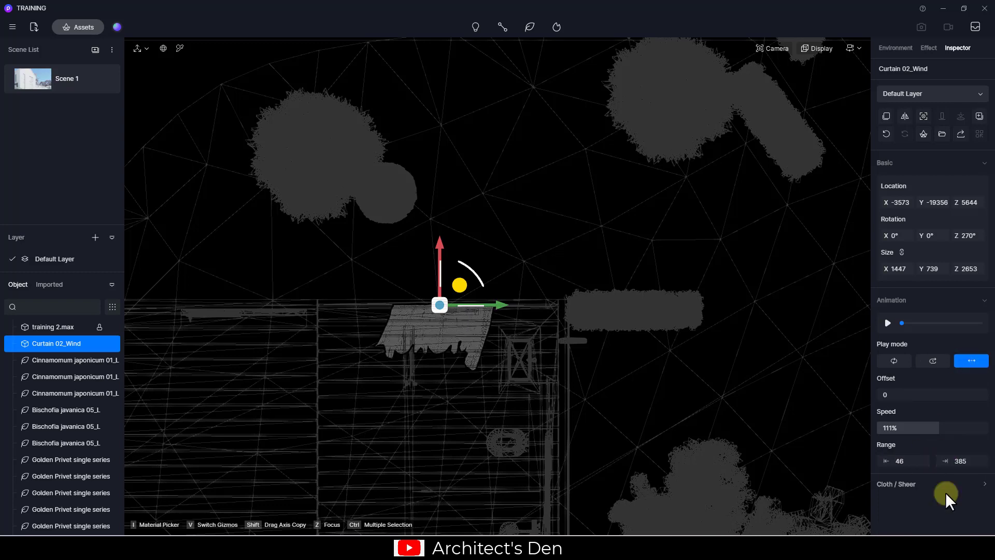
left_click(945, 487)
scroll(933, 482, "down", 3)
left_click(897, 464)
left_click_drag(914, 353, 935, 355)
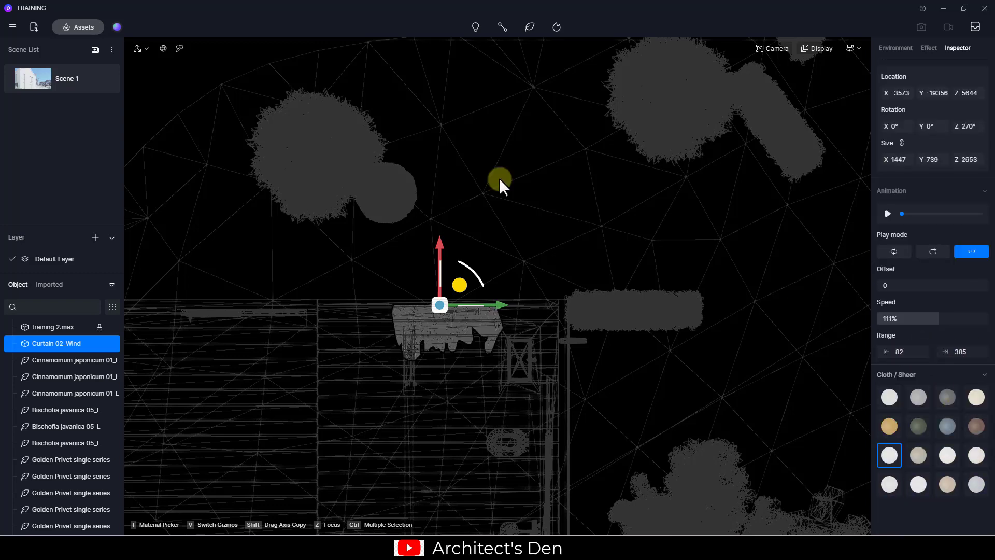
Unlink the curtain's size, narrow it to width 750, and slide it into the slim window
left_click_drag(437, 245, 437, 252)
left_click(902, 252)
mouse_move(908, 270)
left_mouse_down()
mouse_move(521, 275)
mouse_move(911, 270)
left_mouse_up()
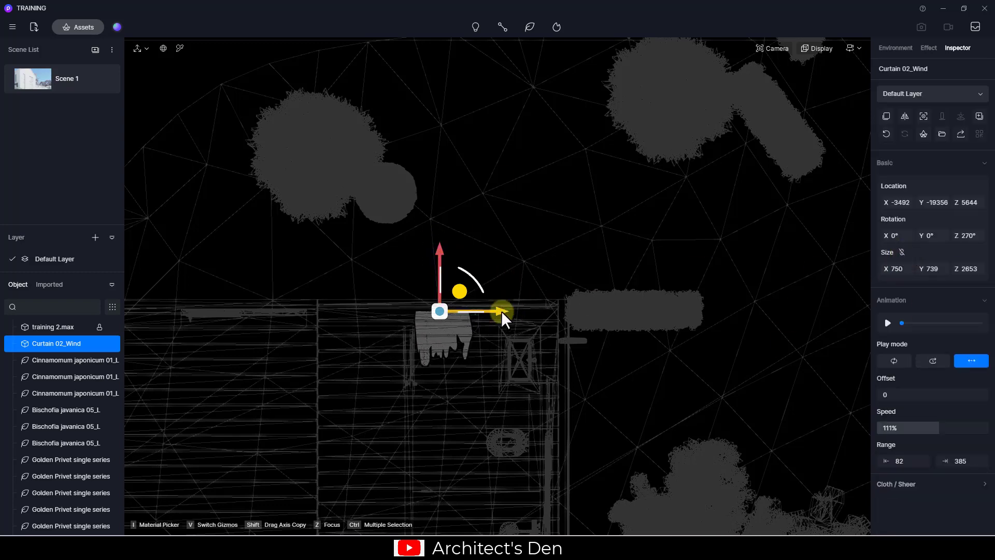
left_click_drag(502, 310, 539, 311)
left_click(32, 82)
left_click(421, 193)
left_click(52, 343)
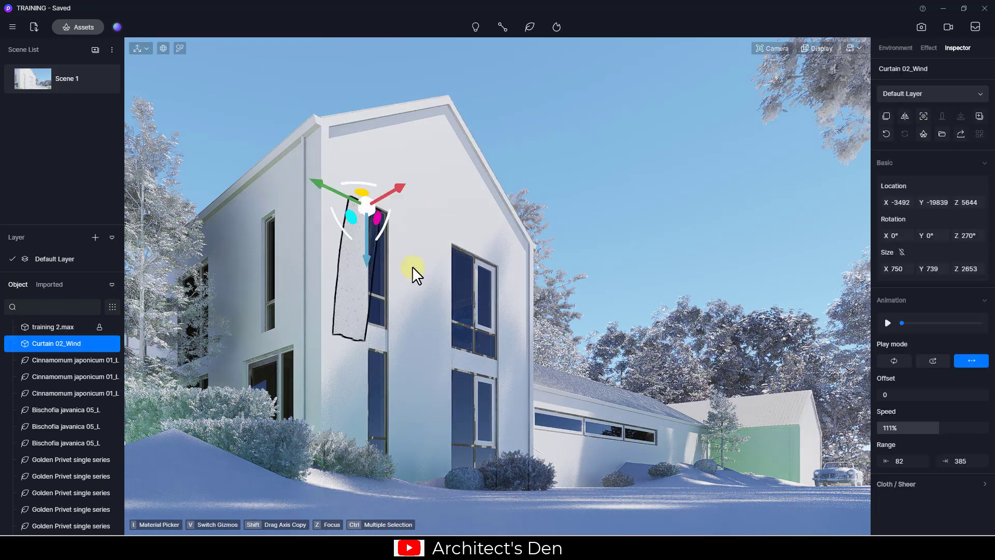
Download Curtain 04_Open, place it at the upper window, and rotate it to face the window
left_click(78, 27)
left_click(342, 158)
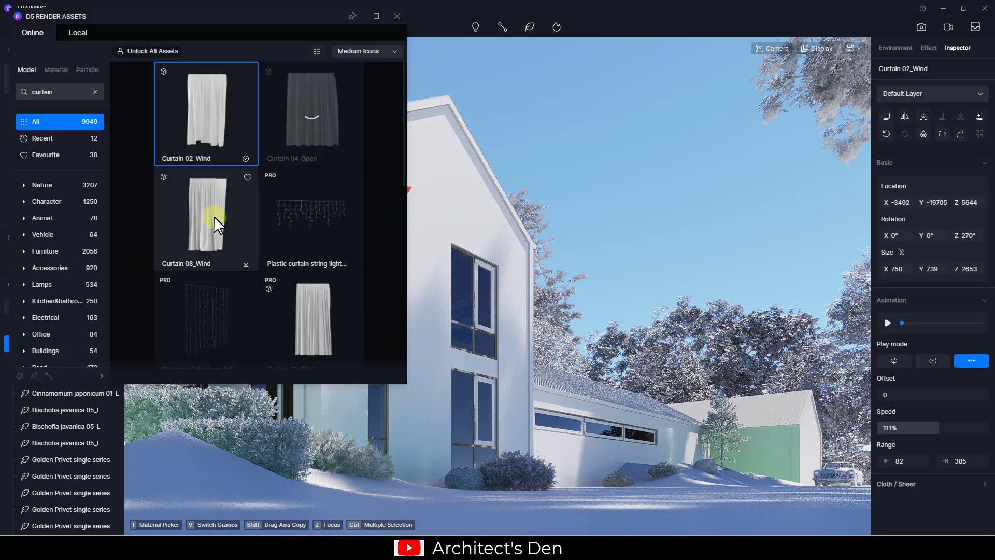
left_click(317, 109)
left_click(476, 253)
left_click_drag(482, 237, 413, 250)
left_click(397, 16)
Move the open curtain to X -3130, raise it to the upper window, and copy it to the lower window
left_click(469, 265)
left_click_drag(510, 239, 496, 242)
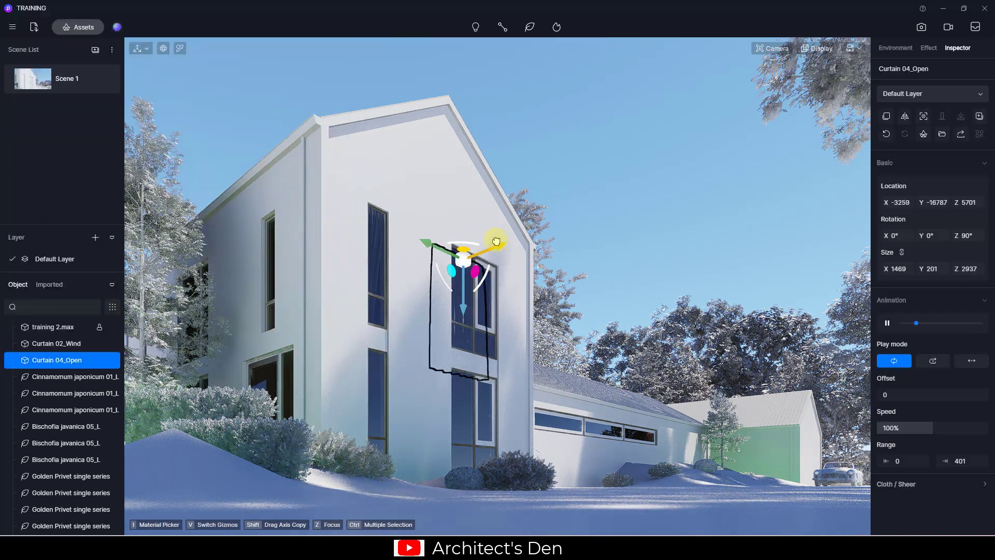
left_click_drag(465, 309, 465, 422)
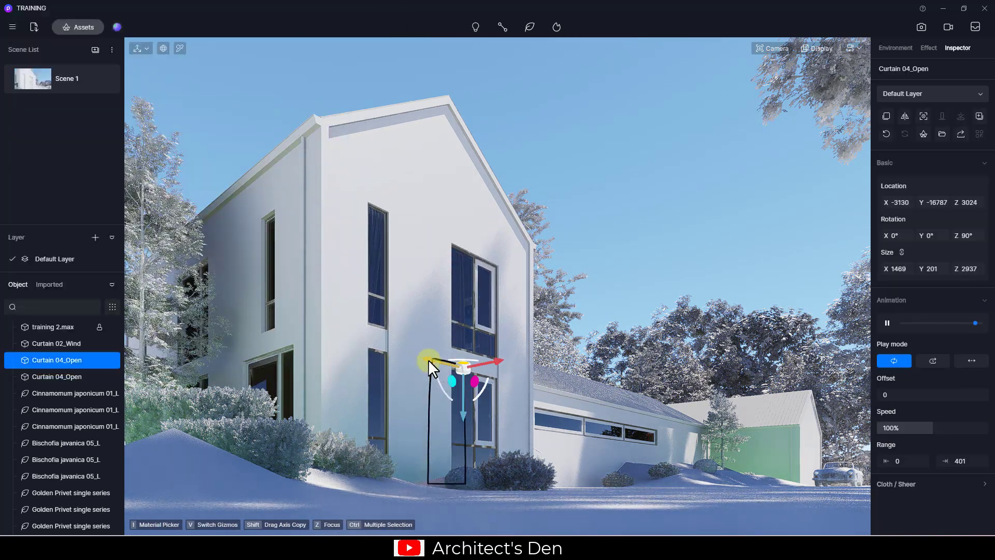
left_click_drag(433, 360, 366, 356)
In top wireframe view, copy a curtain into the side window, rotated 180 degrees
key("5")
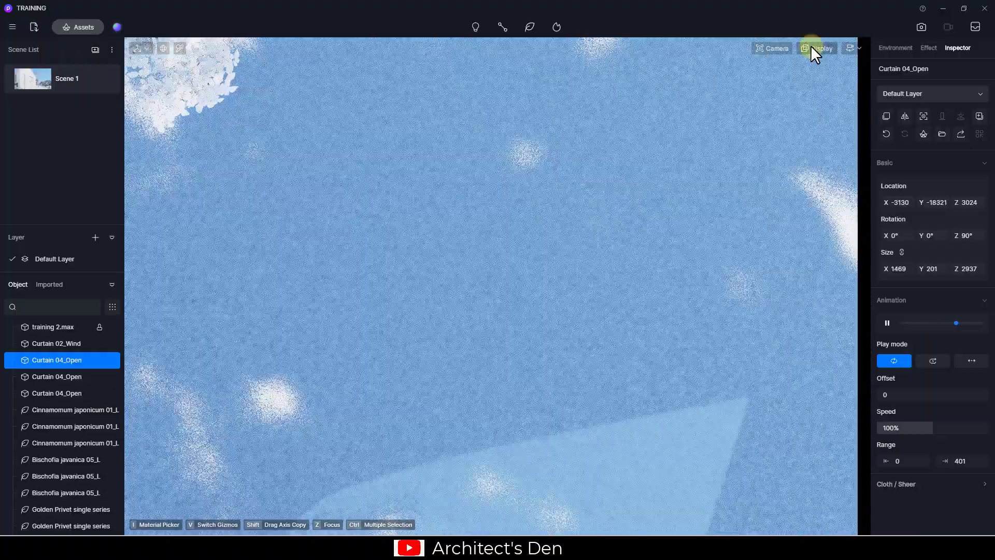
left_click(813, 48)
left_click(808, 120)
scroll(546, 294, "down", 3)
scroll(546, 293, "down", 5)
middle_click_drag(312, 513, 396, 237)
left_click_drag(462, 237, 416, 279, "shift")
scroll(500, 287, "up", 2)
left_click_drag(521, 255, 561, 254)
left_click_drag(489, 310, 489, 280)
left_click(70, 80)
left_click_drag(316, 330, 297, 337)
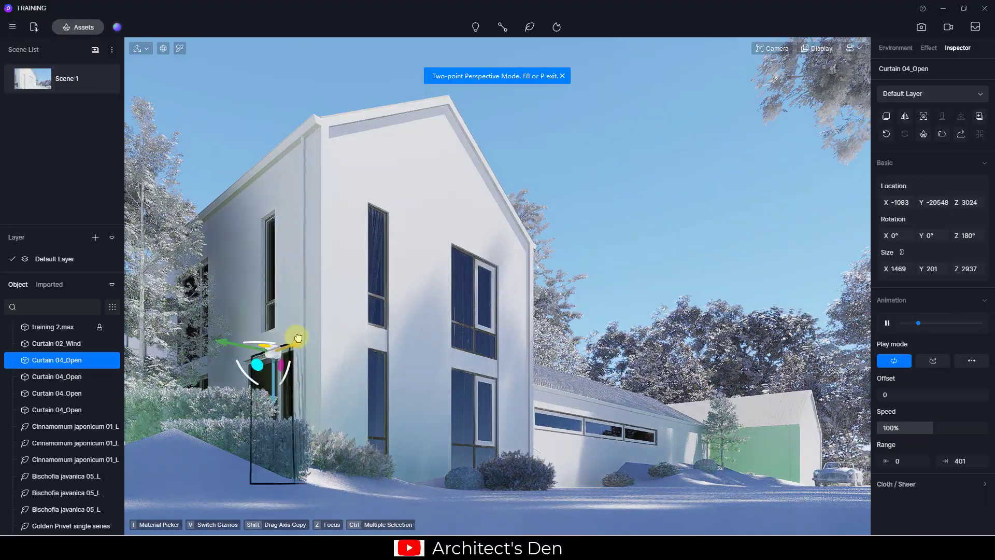
Select the window glass material and bring up its base colour picker
left_click(640, 259)
left_click(471, 278)
scroll(937, 402, "down", 3)
scroll(912, 311, "up", 3)
left_click(888, 202)
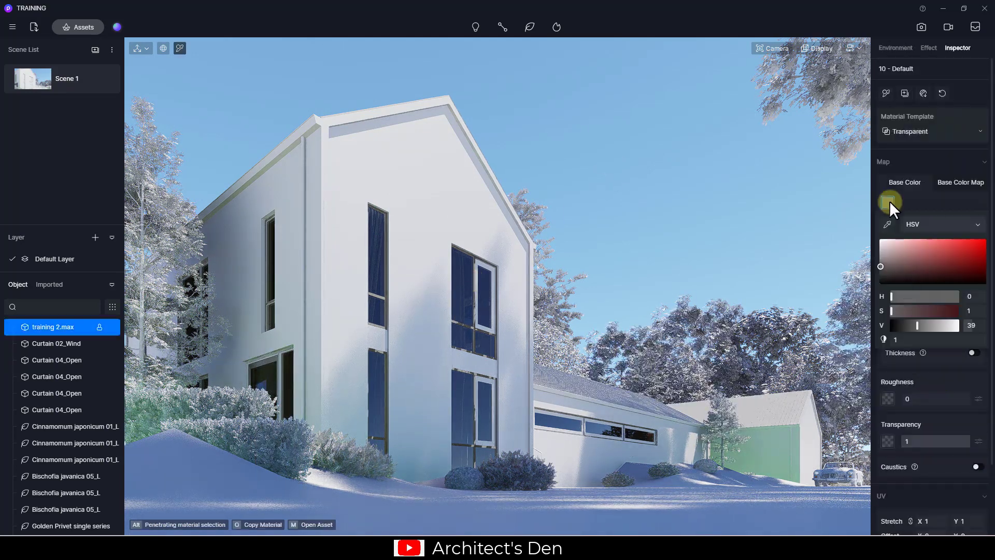
Lighten the glass to a near-white base colour of 91 with transparency 0.8 and normal 0.05
mouse_move(884, 239)
left_mouse_down()
mouse_move(873, 254)
mouse_move(865, 244)
left_mouse_up()
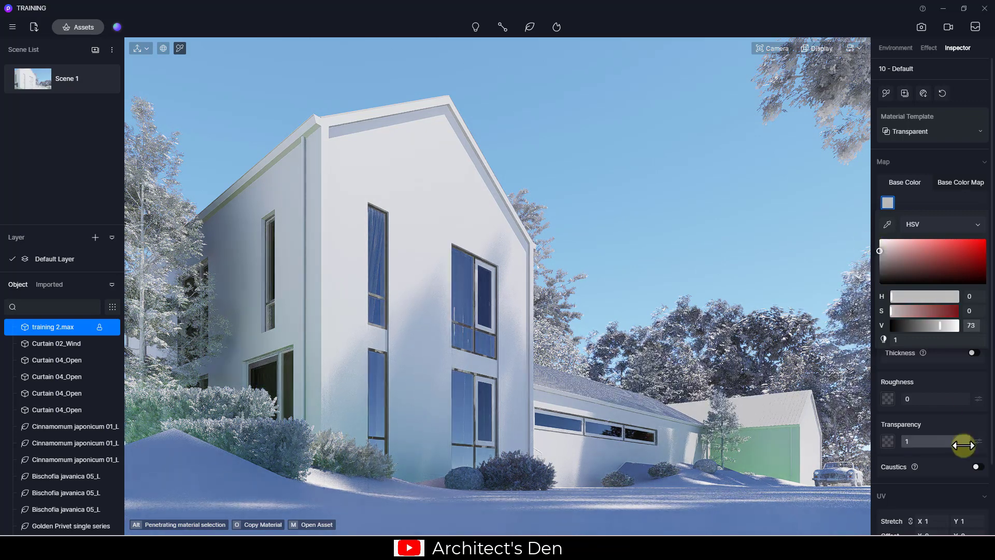
left_click_drag(962, 441, 967, 440)
left_click(887, 203)
left_click_drag(881, 244, 875, 242)
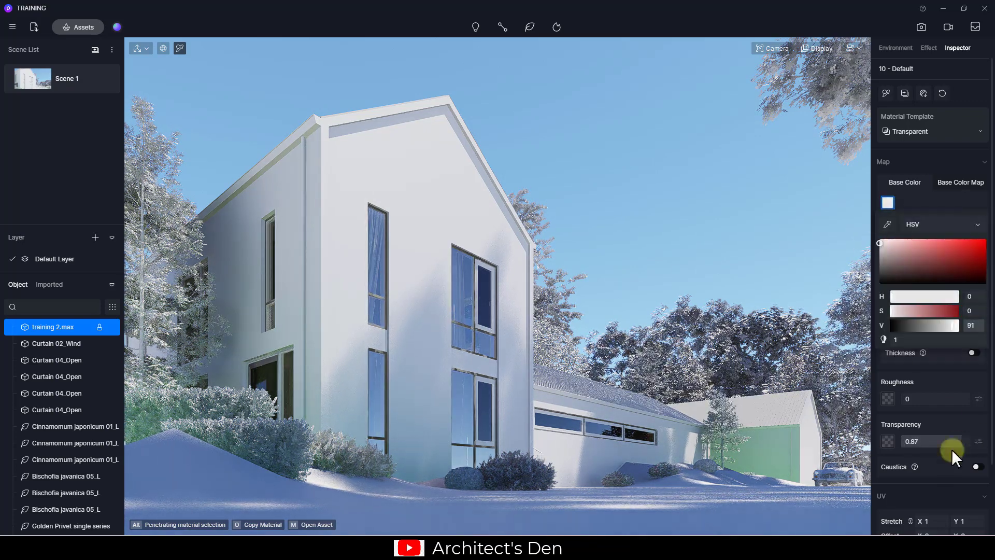
left_click(955, 441)
left_click(462, 297)
key("i")
left_click(481, 287)
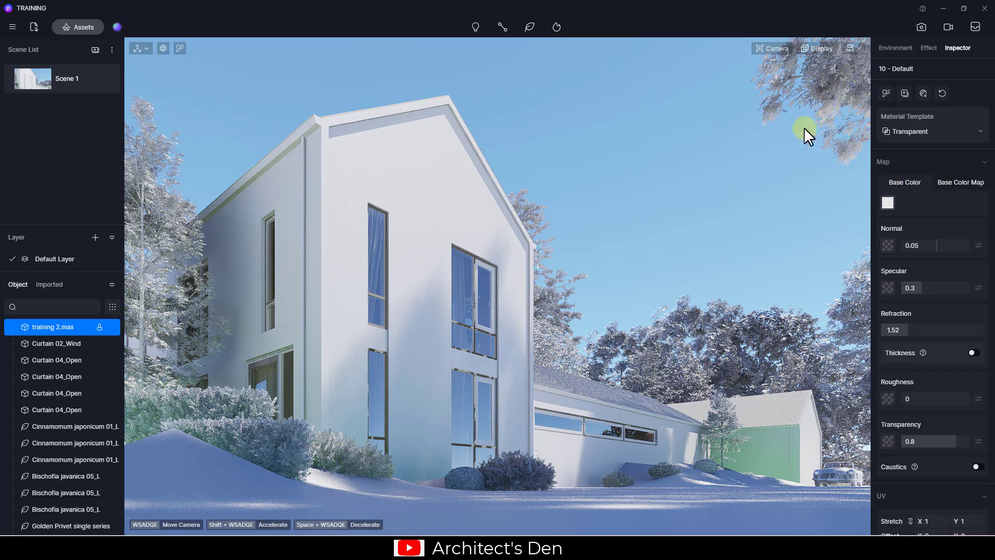
Select the two Cinnamomum japonicum trees in top view and lower them in front view
scroll(496, 288, "down", 5)
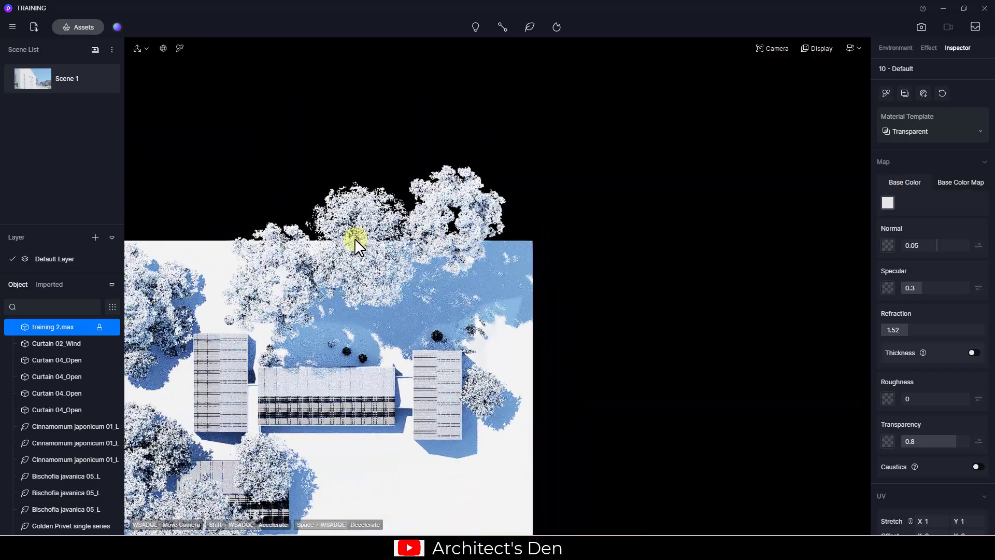
left_click(280, 285)
left_click(466, 235, "ctrl")
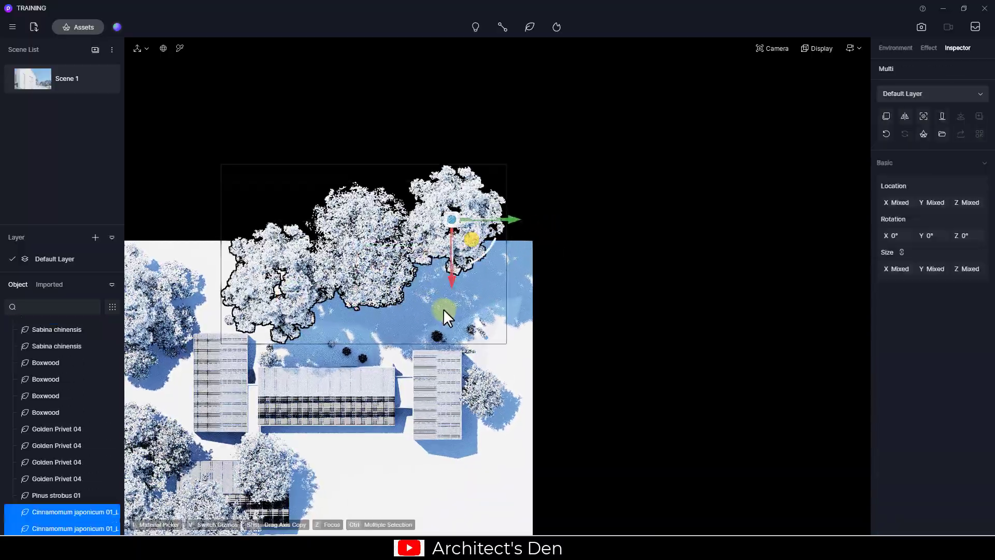
key("f")
scroll(433, 241, "down", 3)
scroll(469, 267, "down", 1)
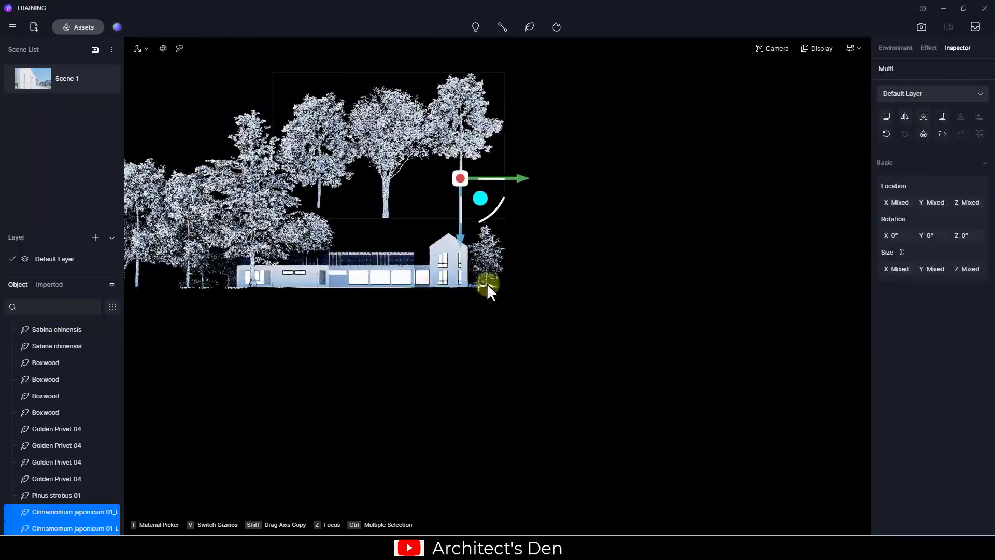
middle_click_drag(487, 284, 553, 285)
left_click_drag(570, 223, 570, 378)
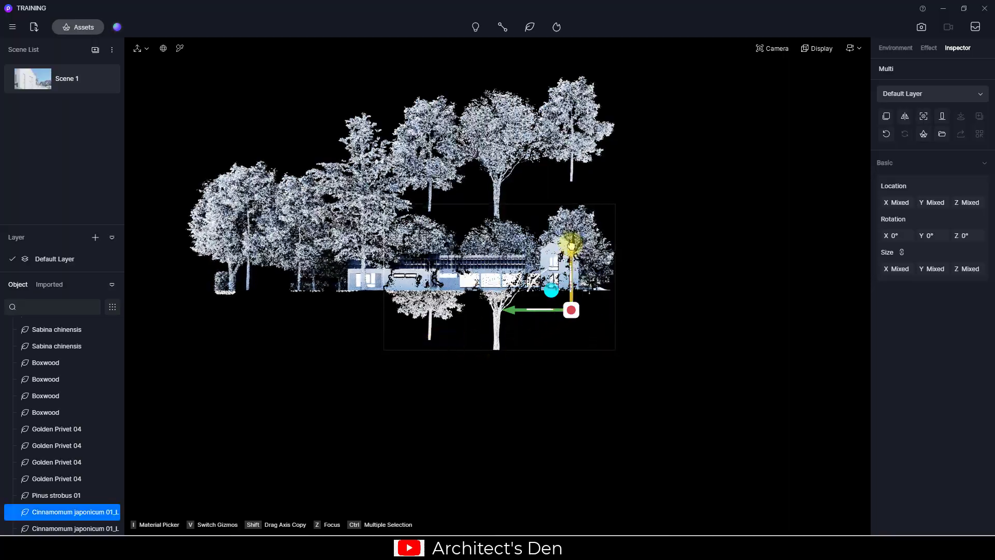
Back in Scene 1, delete the selected trees and minimize the YouTube reference video
left_click(31, 80)
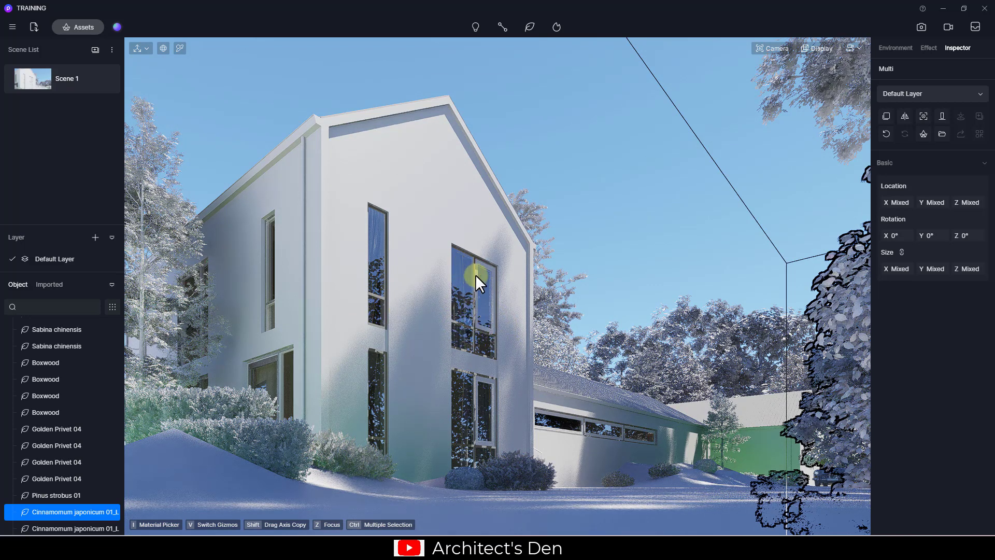
key("ctrl+z")
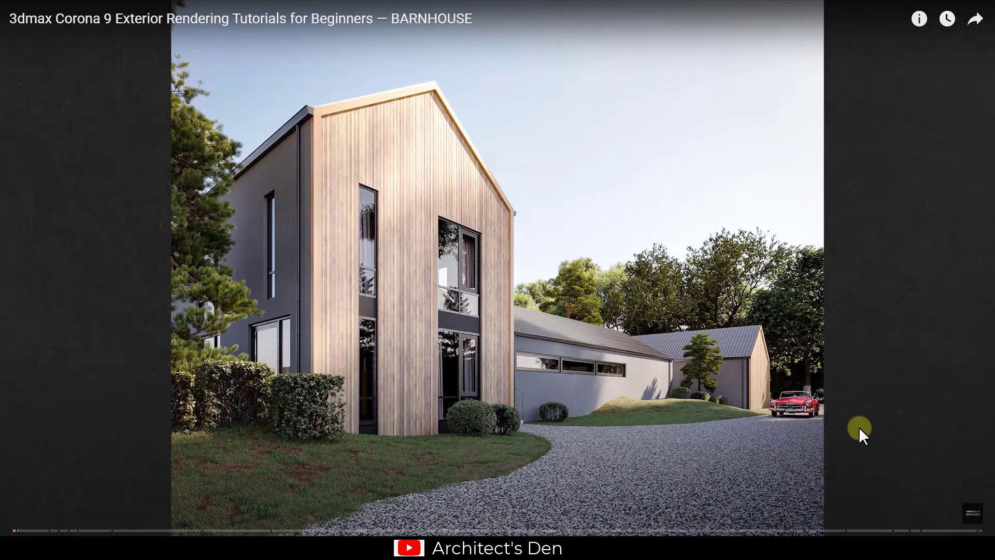
key("Escape")
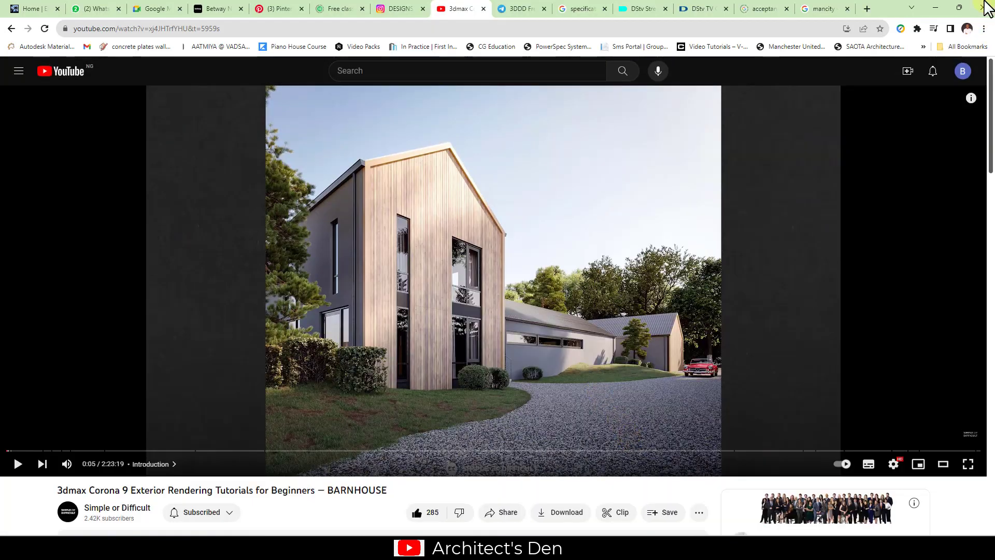
left_click(935, 7)
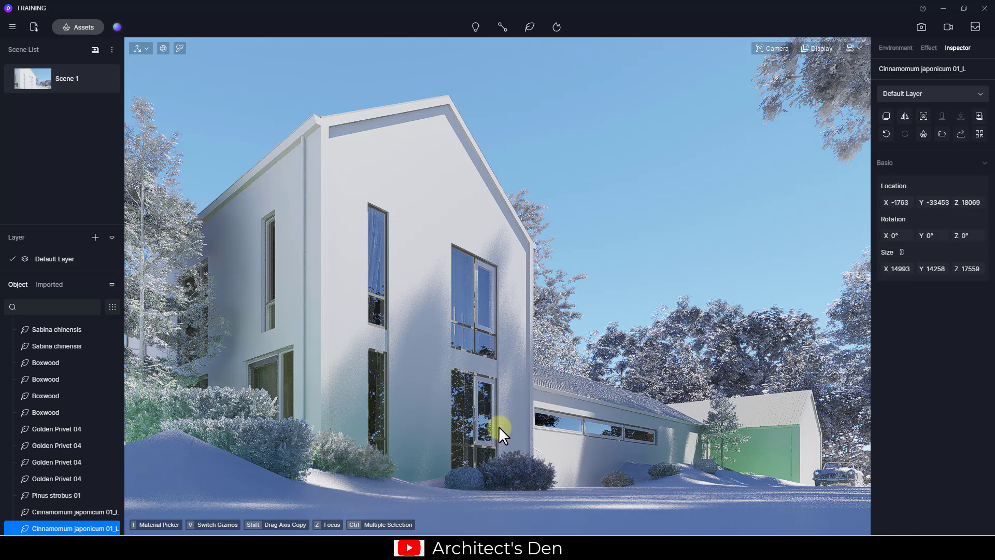
Fly the camera through the upper window and place a point light on the interior ceiling
scroll(417, 396, "up", 4)
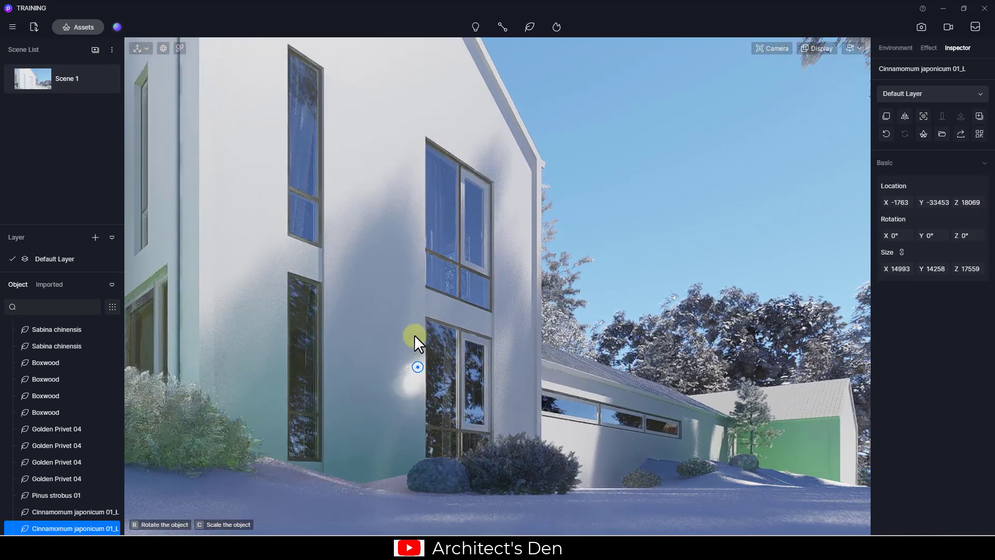
key("w")
mouse_move(415, 335)
right_mouse_down()
mouse_move(426, 366)
mouse_move(369, 411)
mouse_move(363, 358)
mouse_move(398, 333)
right_mouse_up()
key("w")
key("w")
right_click_drag(389, 298, 361, 259)
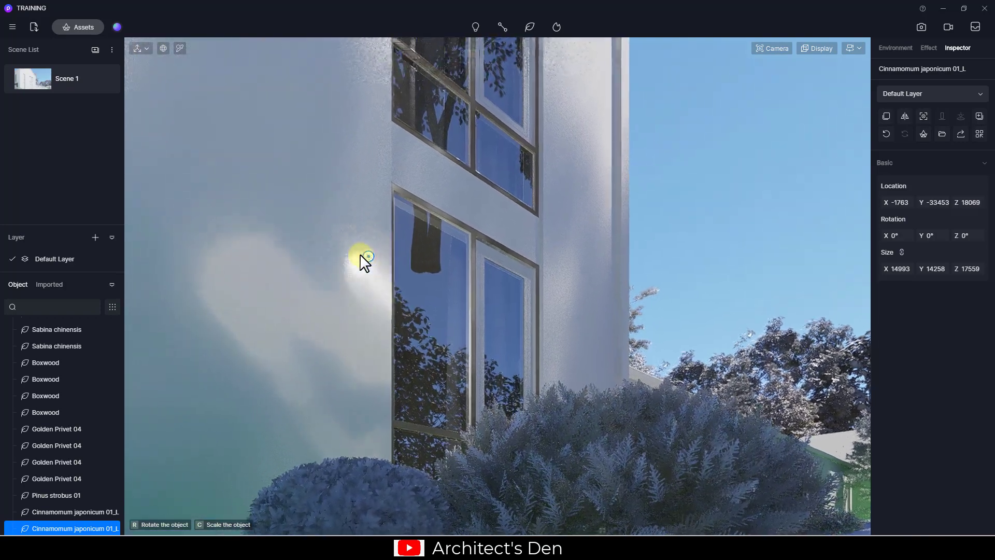
scroll(390, 266, "up", 1)
scroll(399, 241, "up", 4)
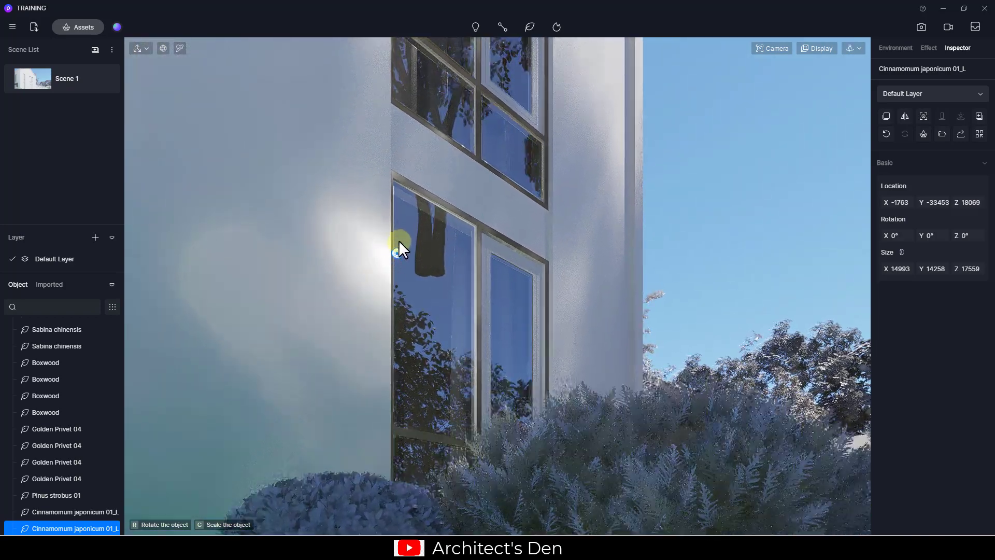
scroll(410, 353, "up", 3)
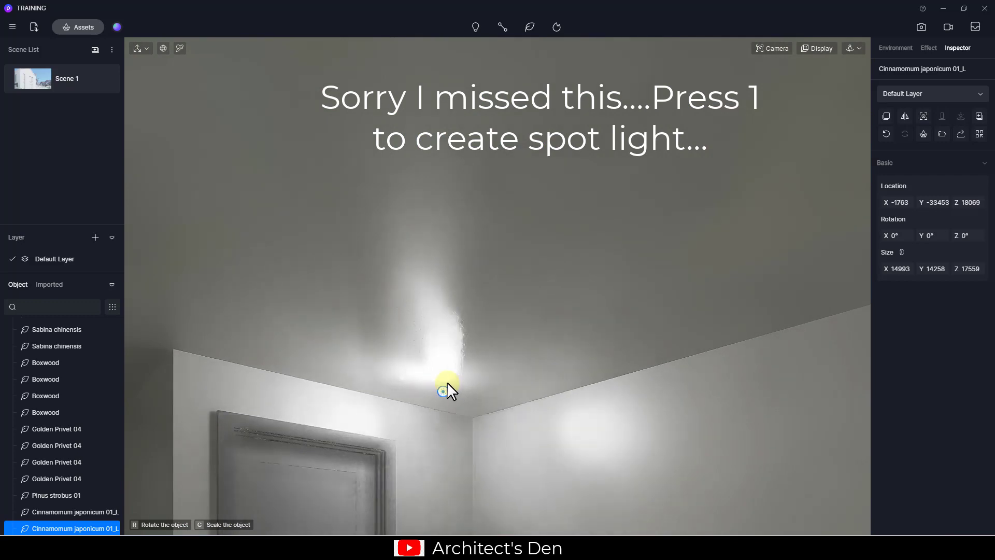
left_click(470, 381)
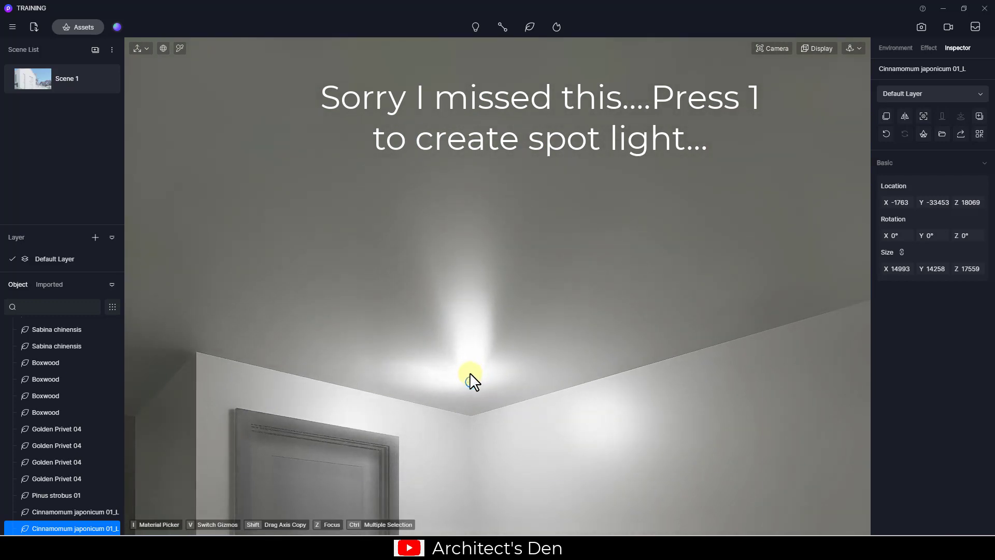
Move the point light down and over toward the tall door window
left_click_drag(478, 437, 470, 458)
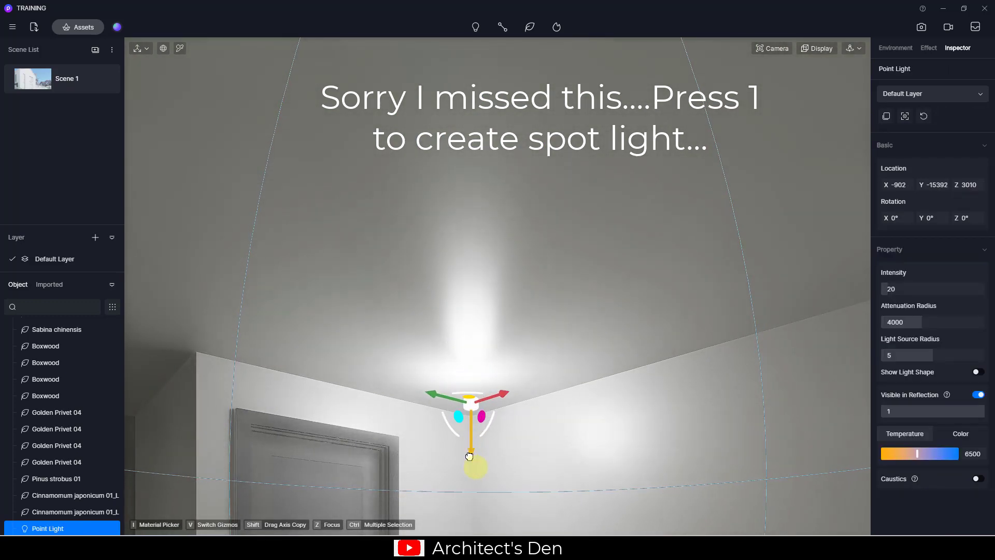
left_click_drag(436, 413, 451, 418)
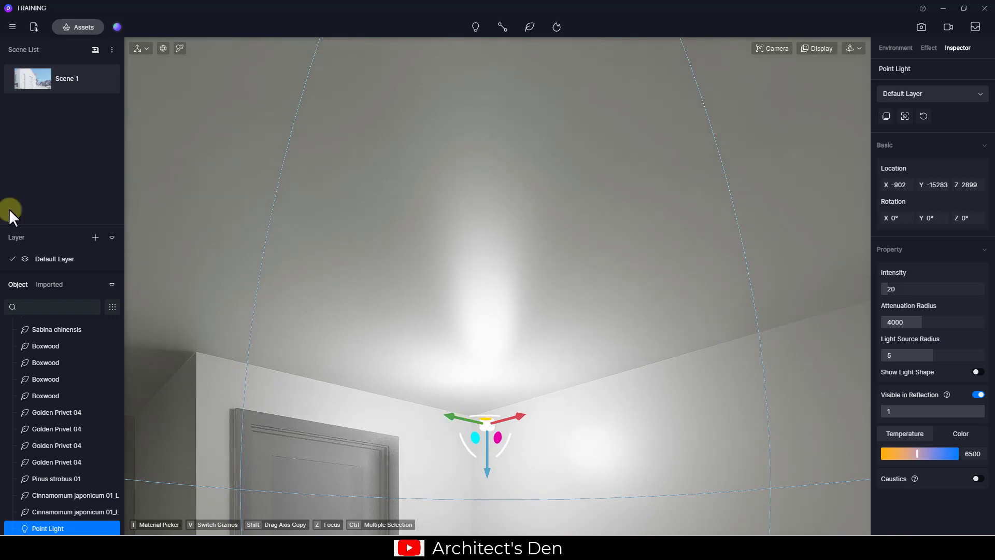
left_click(40, 76)
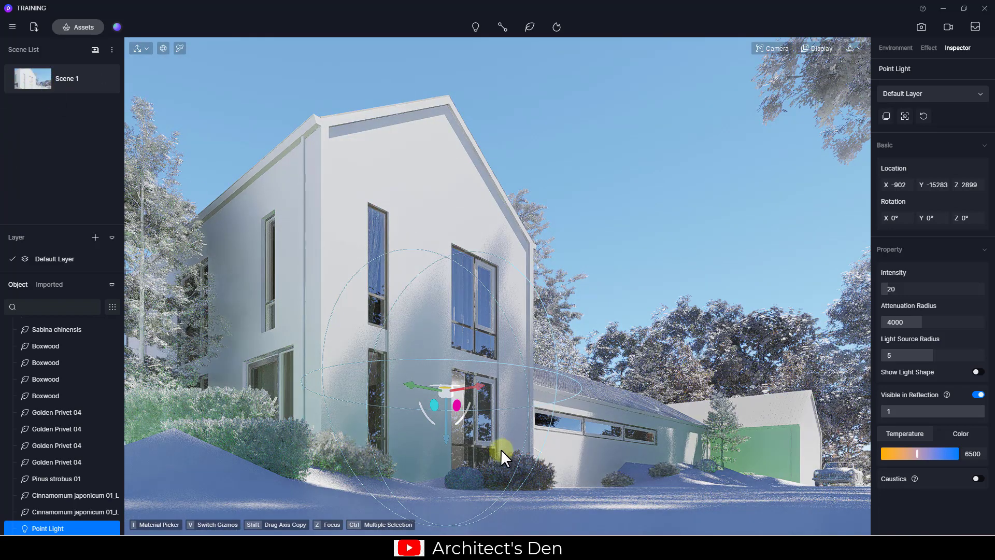
left_click_drag(412, 384, 420, 387)
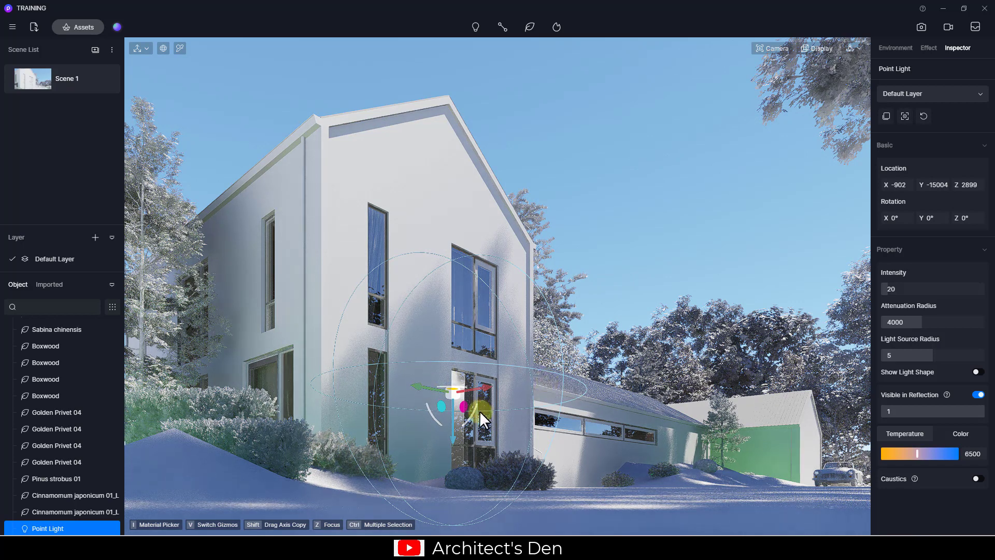
Set the light's attenuation radius to 1915 and temperature to 1700 K, and lower its intensity
left_click_drag(927, 326, 898, 325)
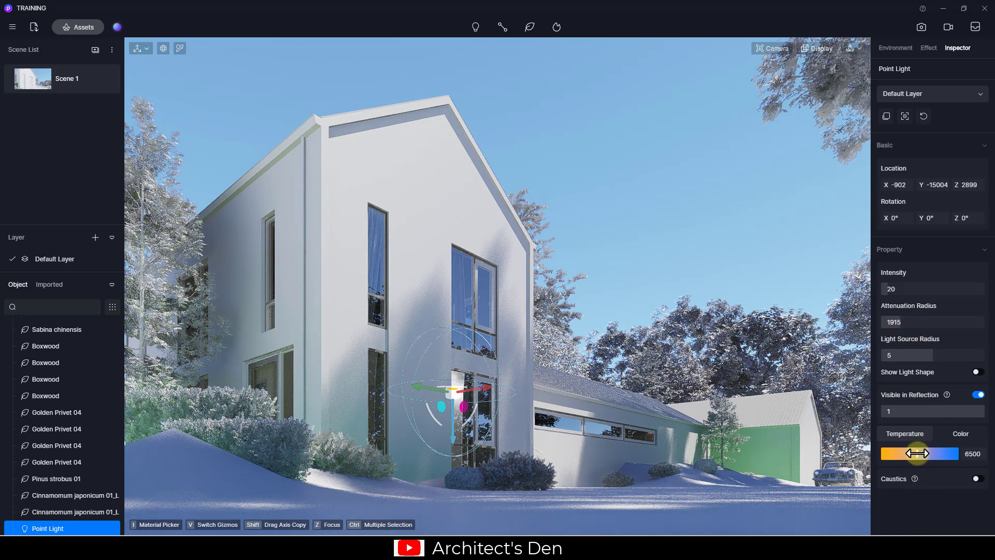
left_click_drag(913, 454, 881, 454)
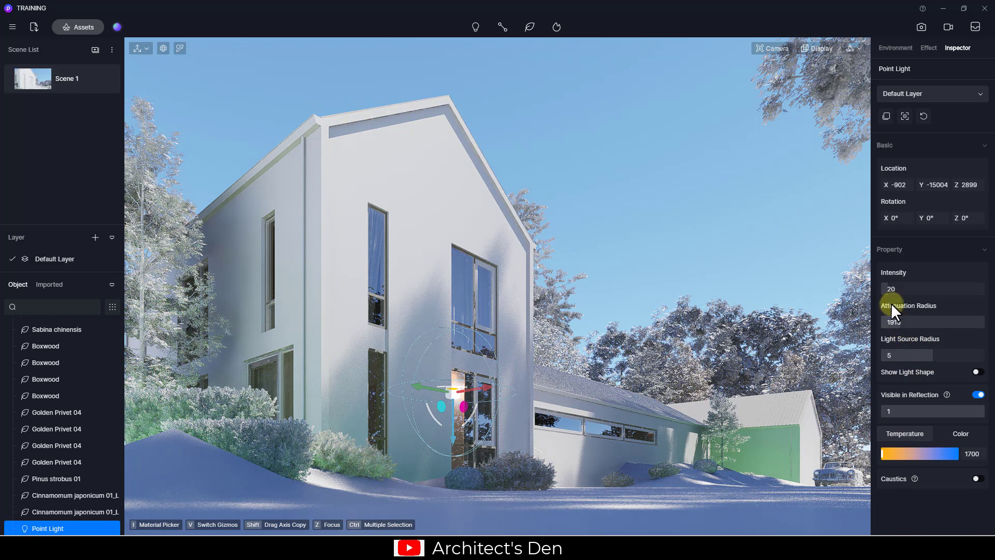
left_click_drag(886, 291, 885, 288)
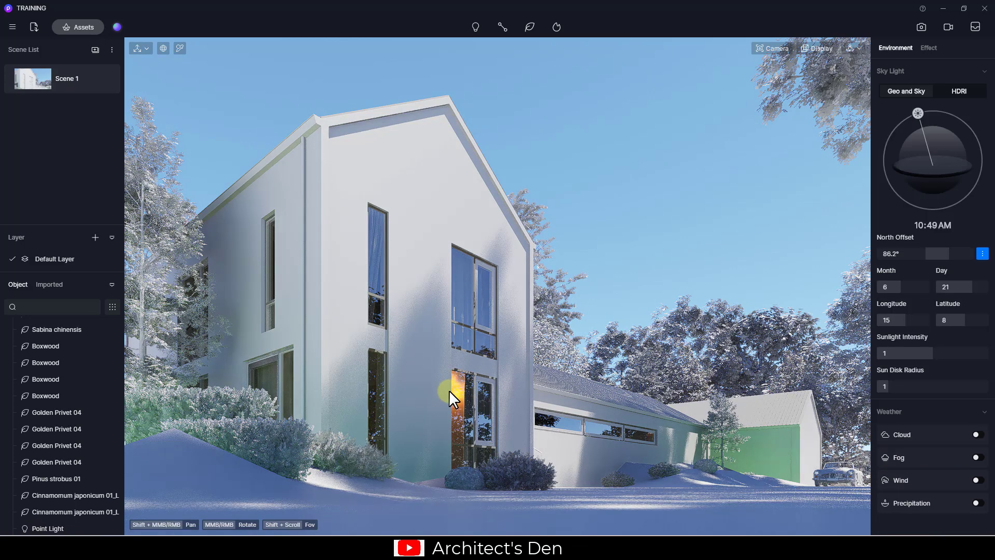
Set the doorway point light to 3300 K at intensity 9, then open the Effect settings
left_click(453, 390)
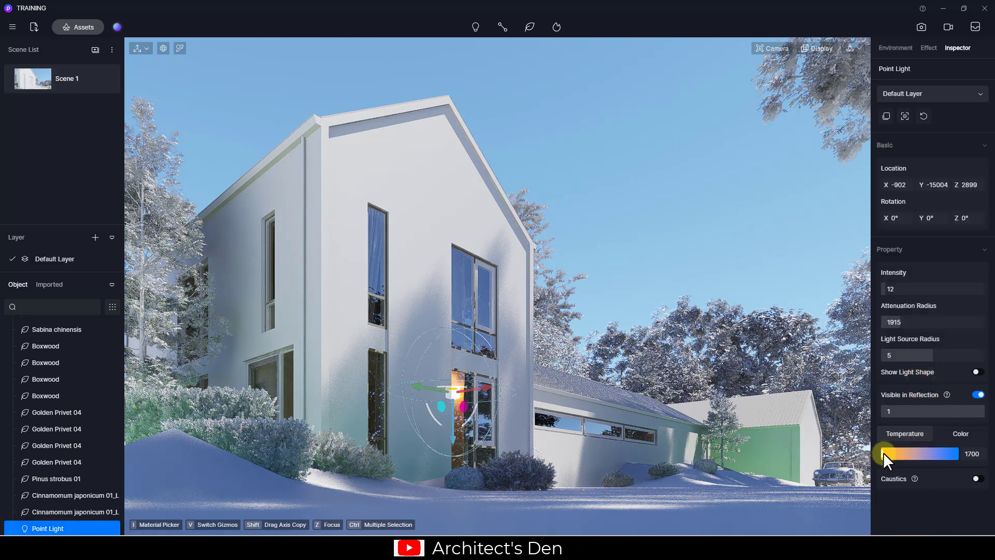
left_click_drag(883, 453, 894, 454)
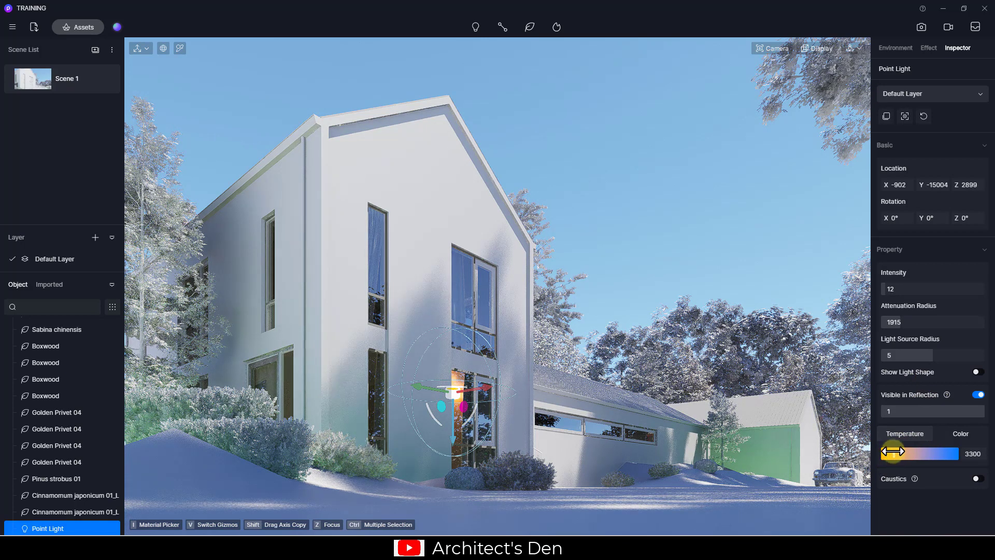
left_click_drag(884, 289, 884, 289)
left_click(654, 244)
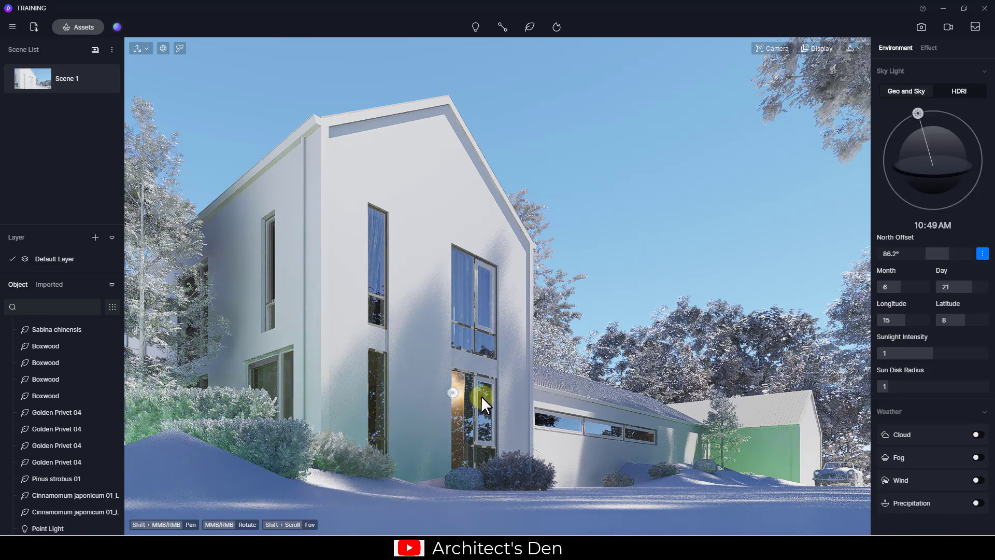
left_click(928, 48)
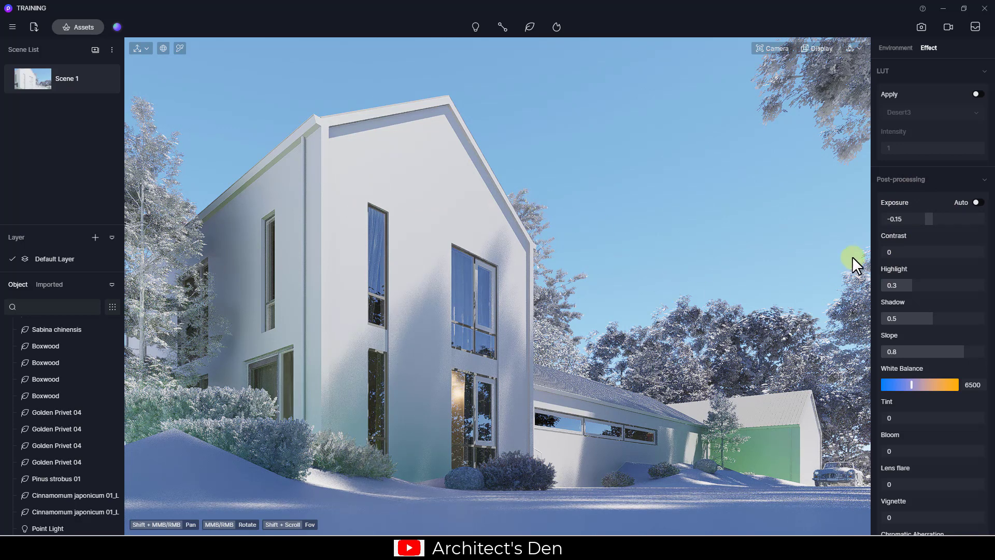
Change the post-processing Exposure value to -0.12
left_click(896, 219)
left_click(898, 220)
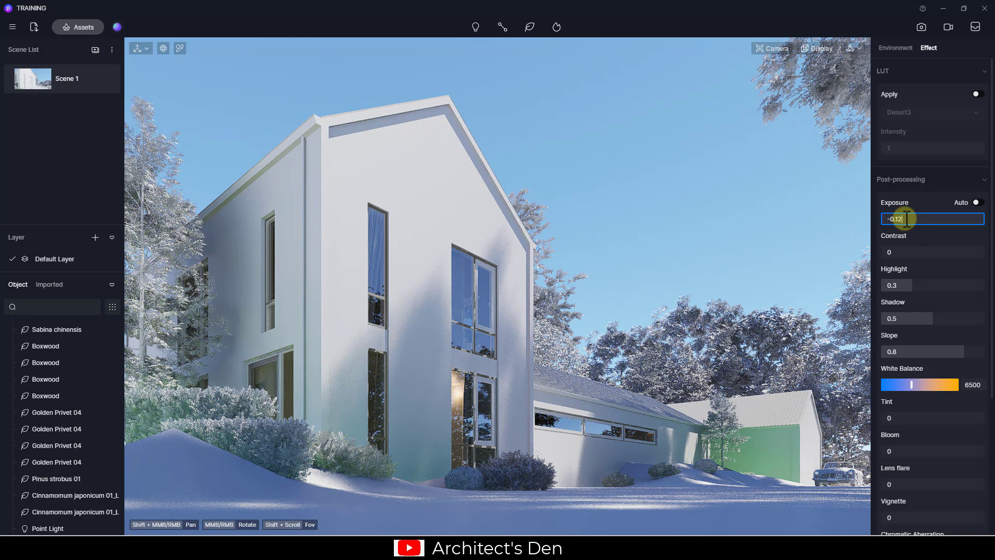
type("2")
key("Return")
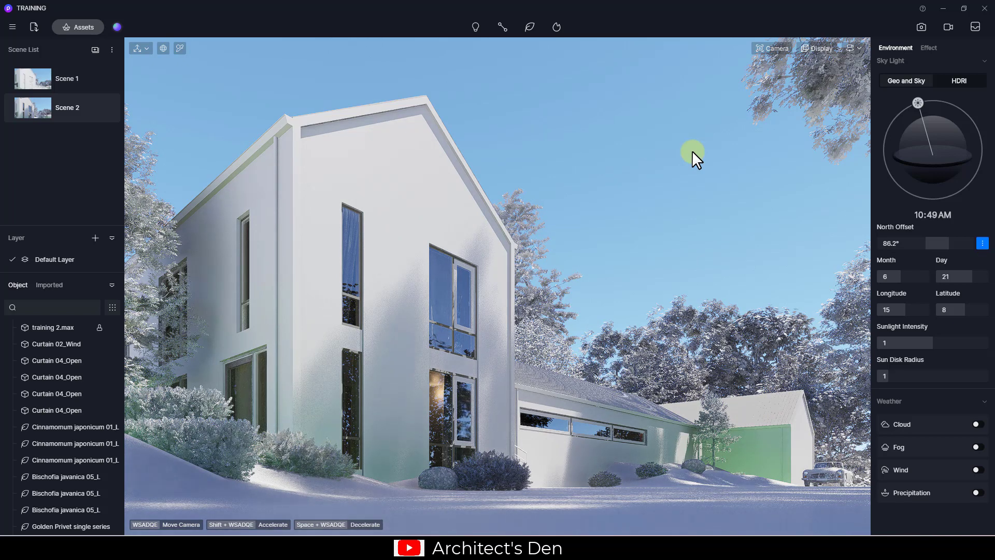
Enable clouds with speed 0, height 0.08, density 0.24, thickness 0.11, amount 0.75, then update Scene 2
left_click(976, 424)
scroll(979, 429, "down", 5)
scroll(951, 437, "down", 1)
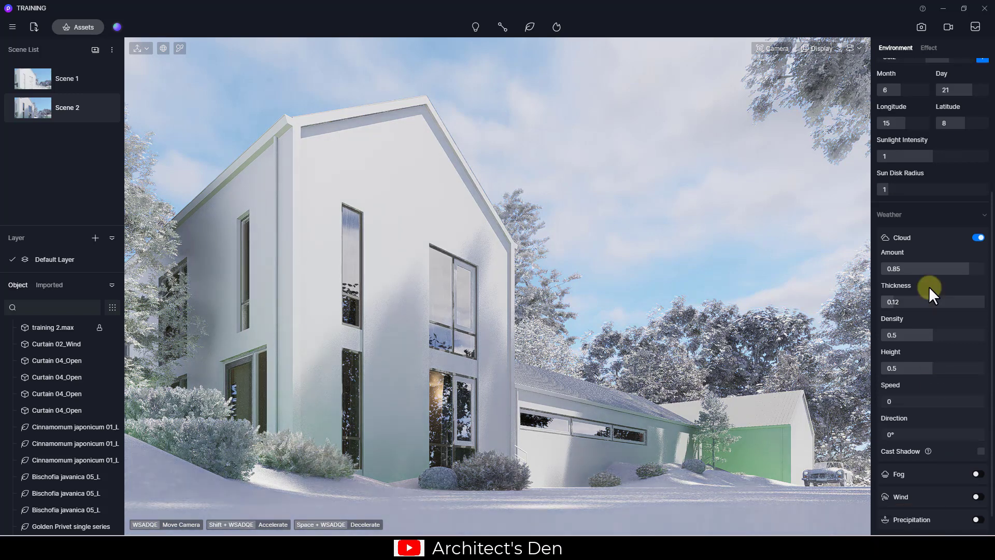
scroll(931, 292, "down", 1)
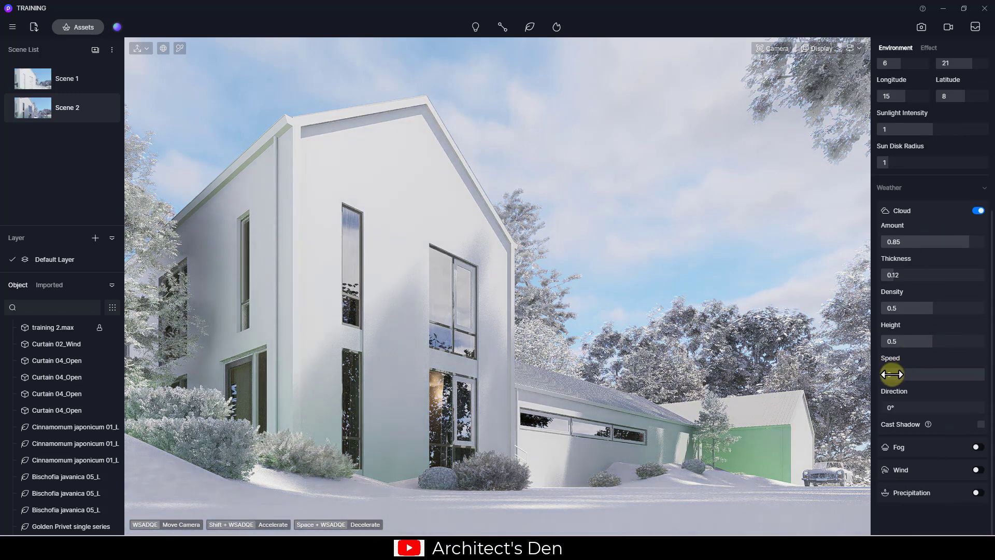
left_click_drag(899, 372, 877, 373)
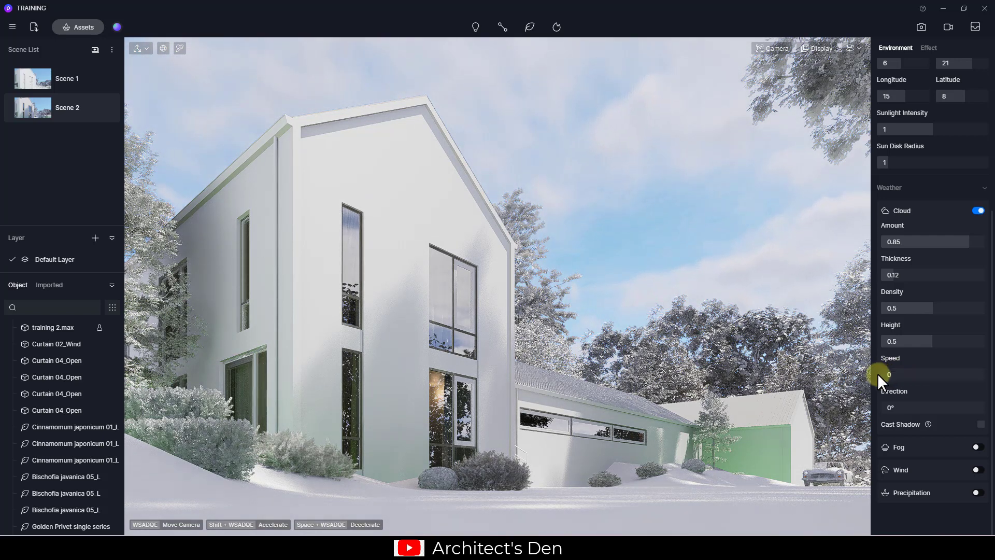
mouse_move(926, 340)
left_mouse_down()
mouse_move(881, 340)
mouse_move(992, 333)
mouse_move(888, 338)
left_mouse_up()
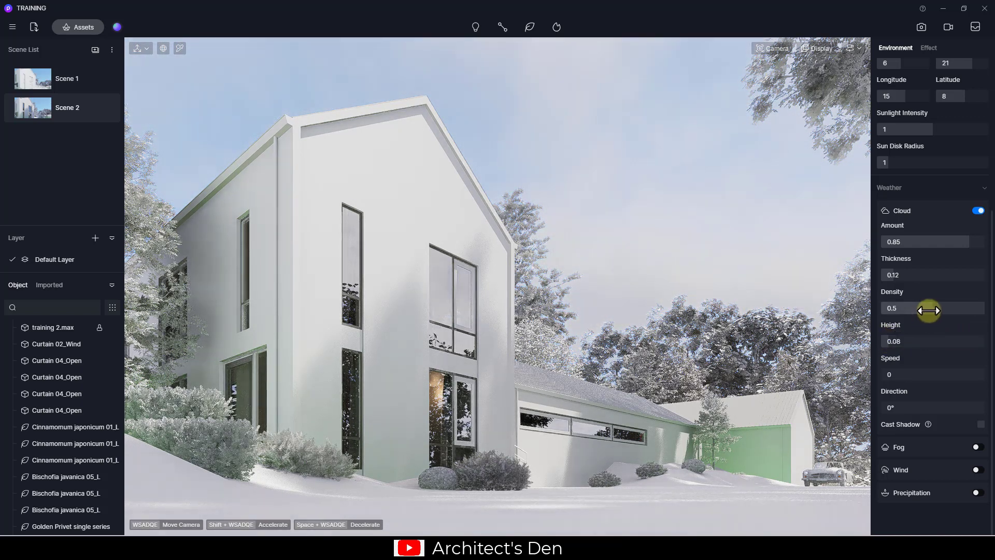
left_click_drag(928, 311, 907, 307)
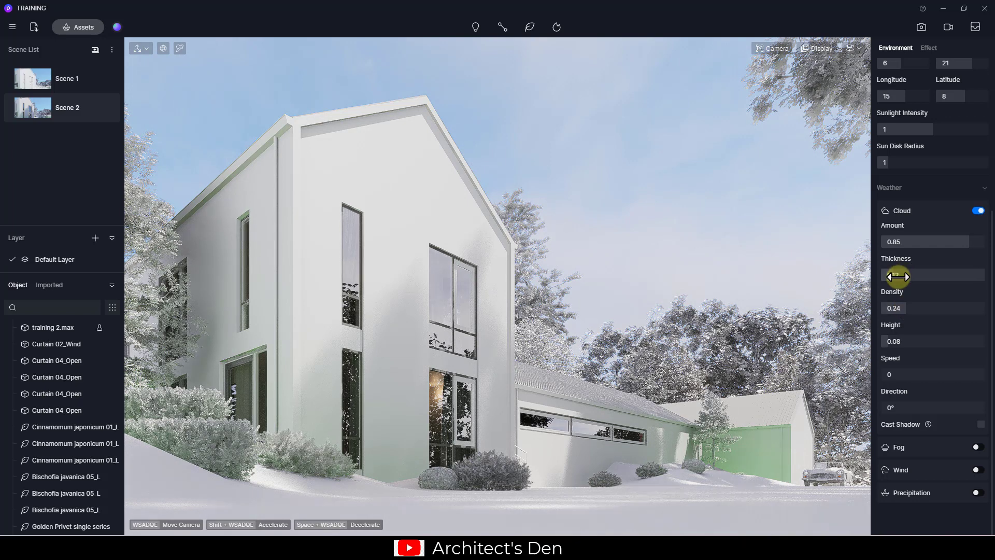
mouse_move(894, 276)
left_mouse_down()
mouse_move(994, 275)
mouse_move(892, 278)
left_mouse_up()
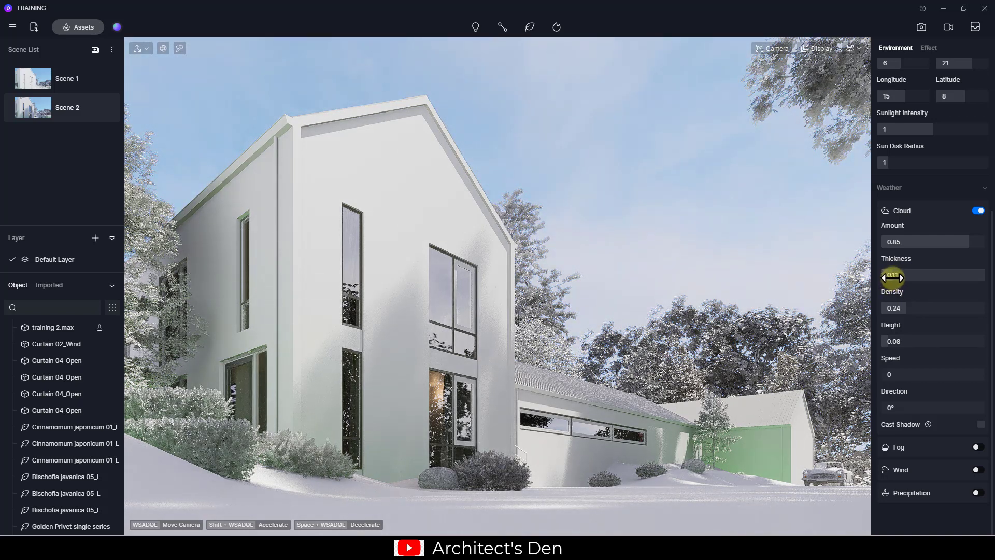
mouse_move(939, 242)
left_mouse_down()
mouse_move(928, 241)
mouse_move(988, 238)
mouse_move(940, 242)
mouse_move(957, 240)
left_mouse_up()
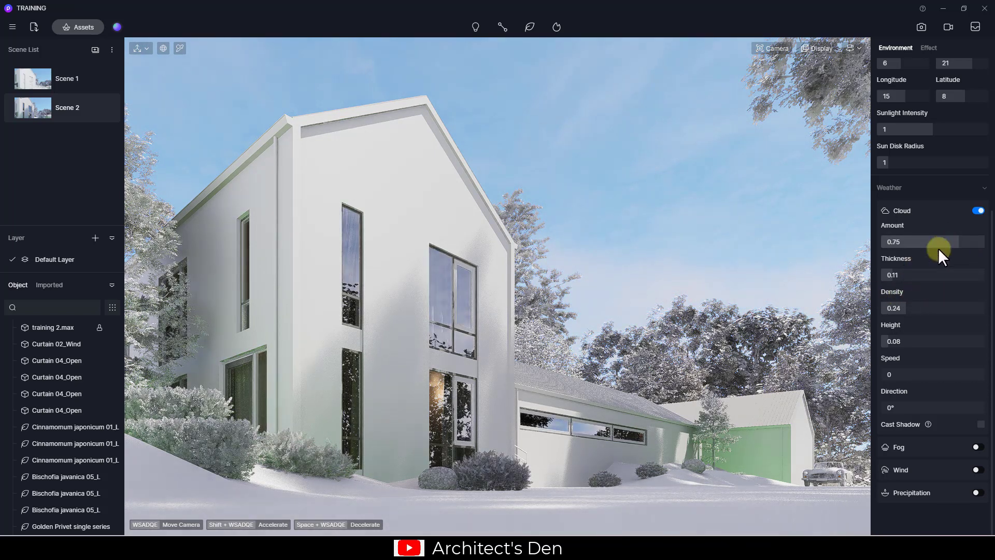
left_click(105, 108)
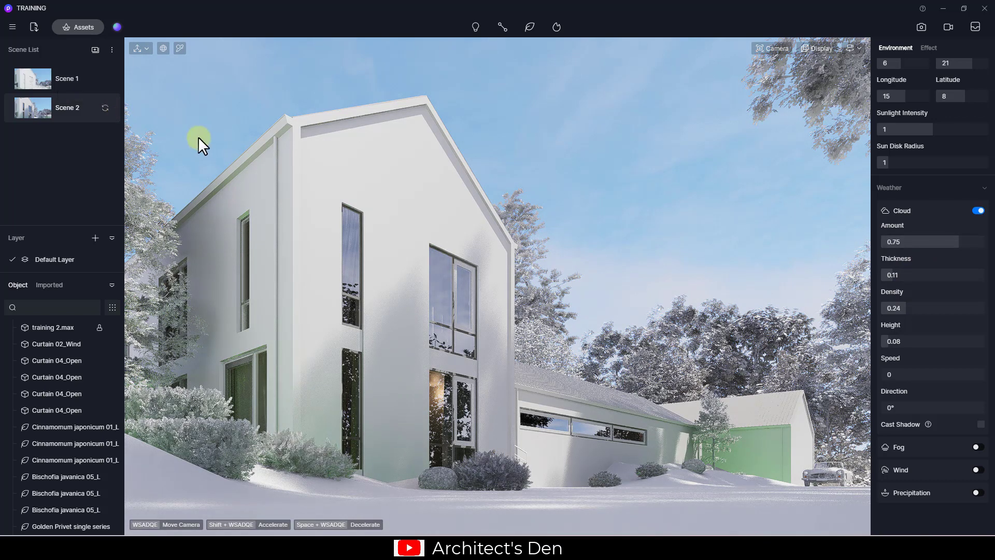
After comparing with Scene 1, give Scene 2's clouds cast shadows, direction 181.8°, amount 0.52, thickness 0.34, density 0.55, height 0.07
left_click(67, 82)
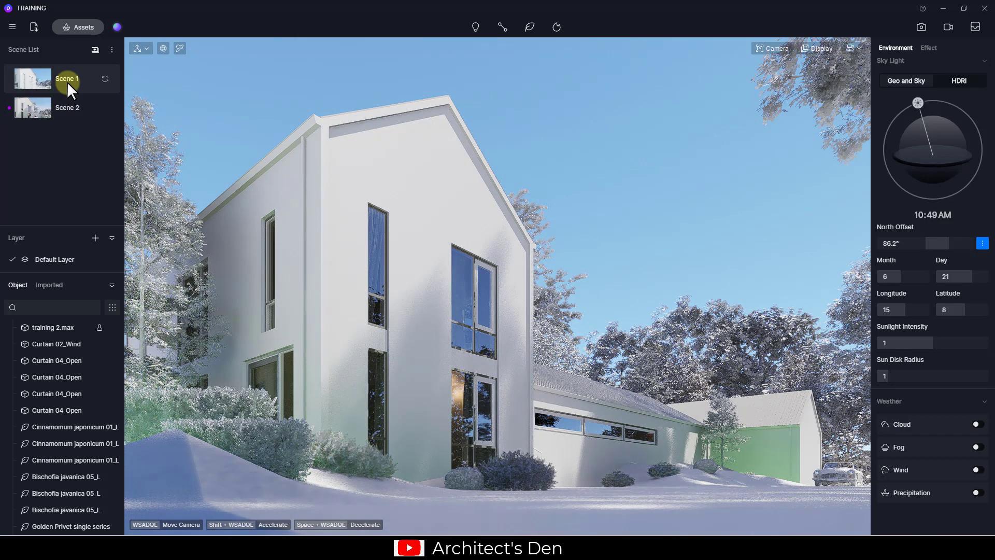
left_click(63, 104)
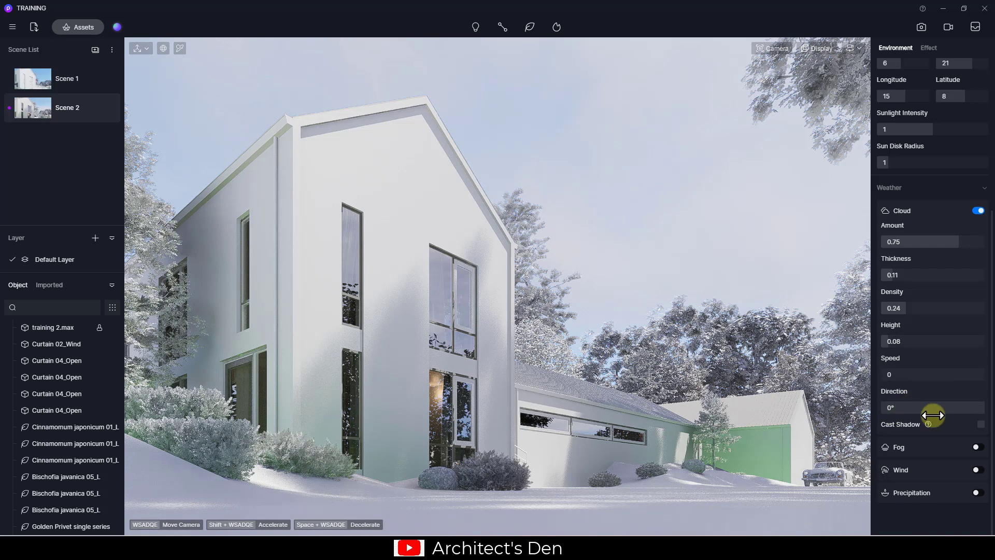
left_click(981, 424)
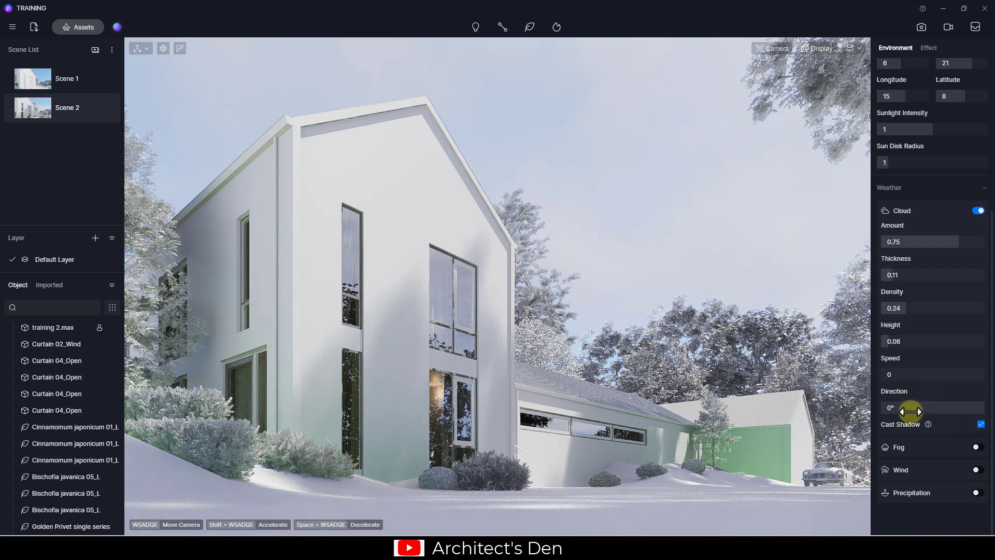
left_click_drag(907, 412, 933, 410)
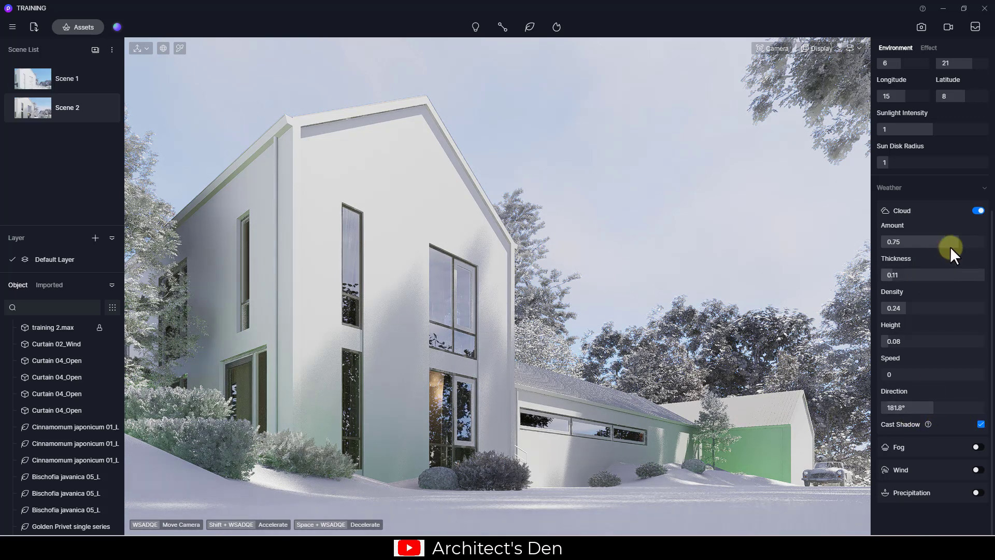
left_click_drag(951, 243, 933, 303)
left_click_drag(901, 242, 934, 241)
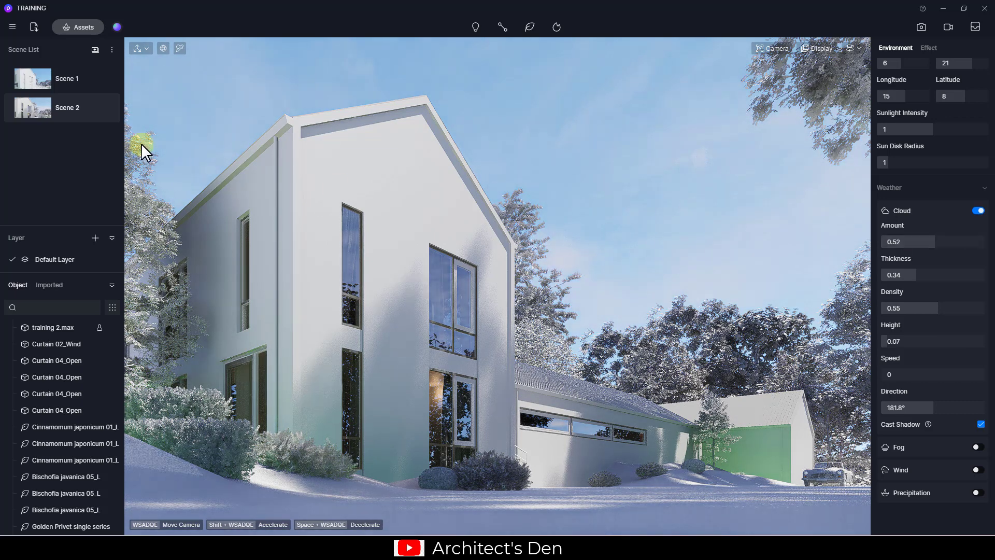
Compare Scene 1 against Scene 2, then remove Scene 2 from the Scene List
left_click(73, 90)
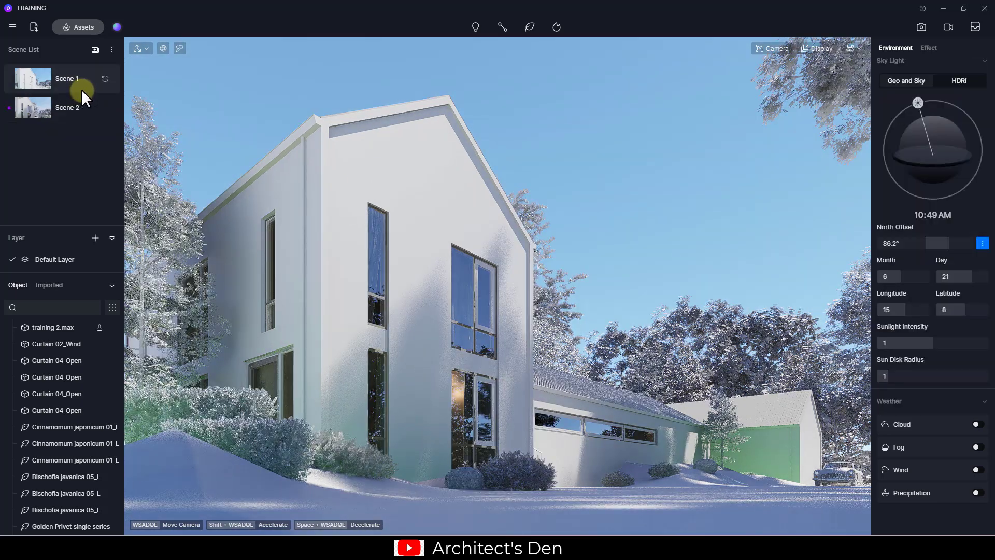
left_click(73, 104)
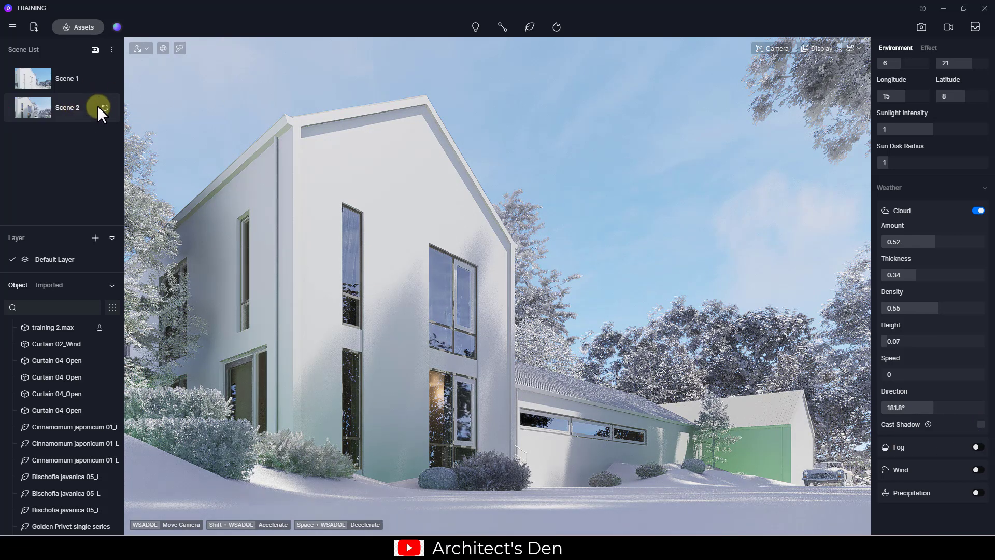
left_click(104, 107)
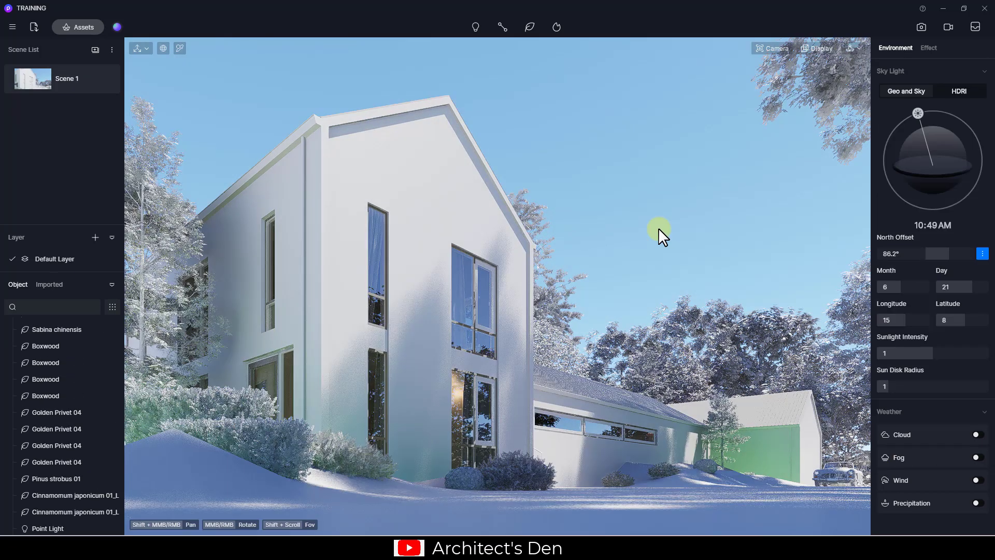